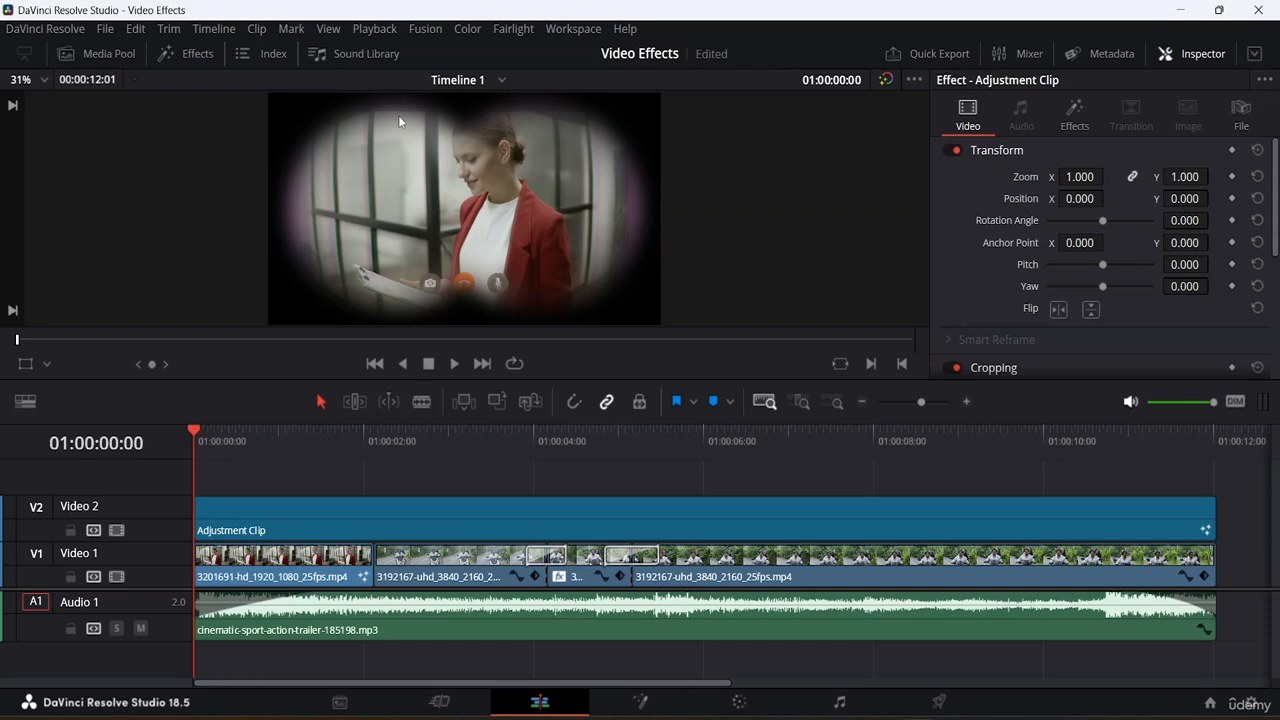
{"action": "left_click", "coordinate": [105, 29]}
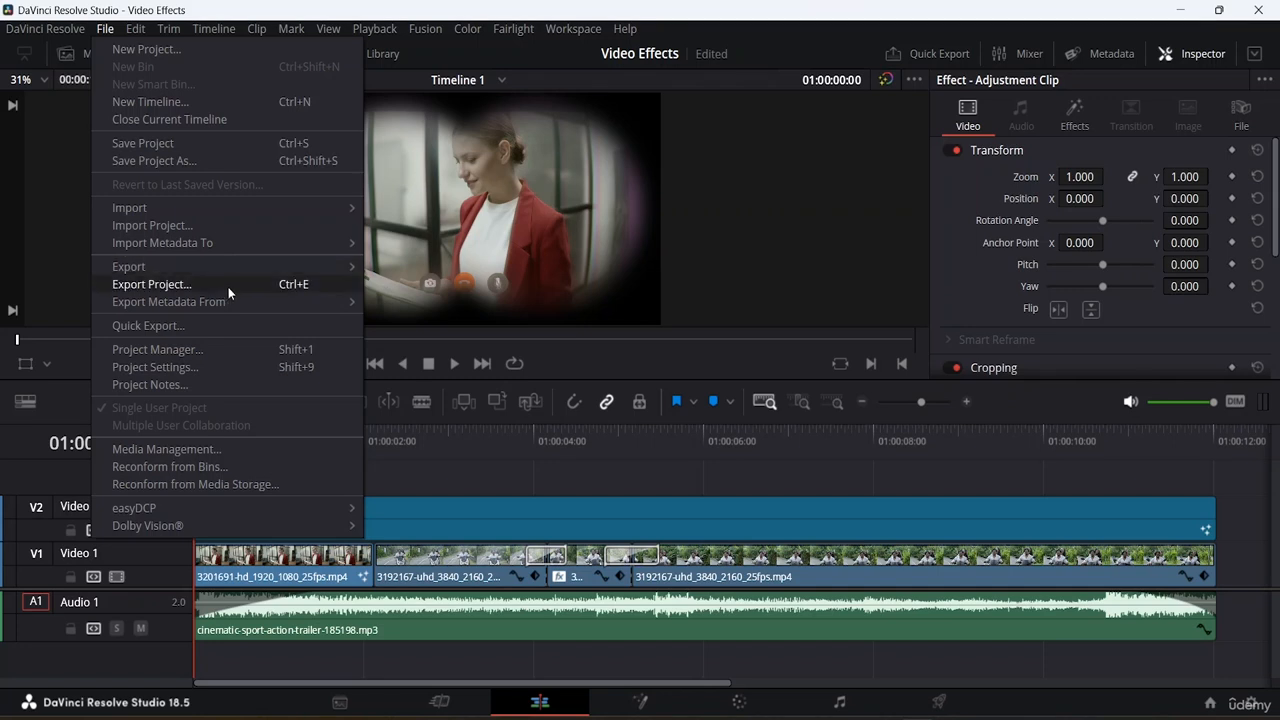
{"action": "mouse_move", "coordinate": [222, 272]}
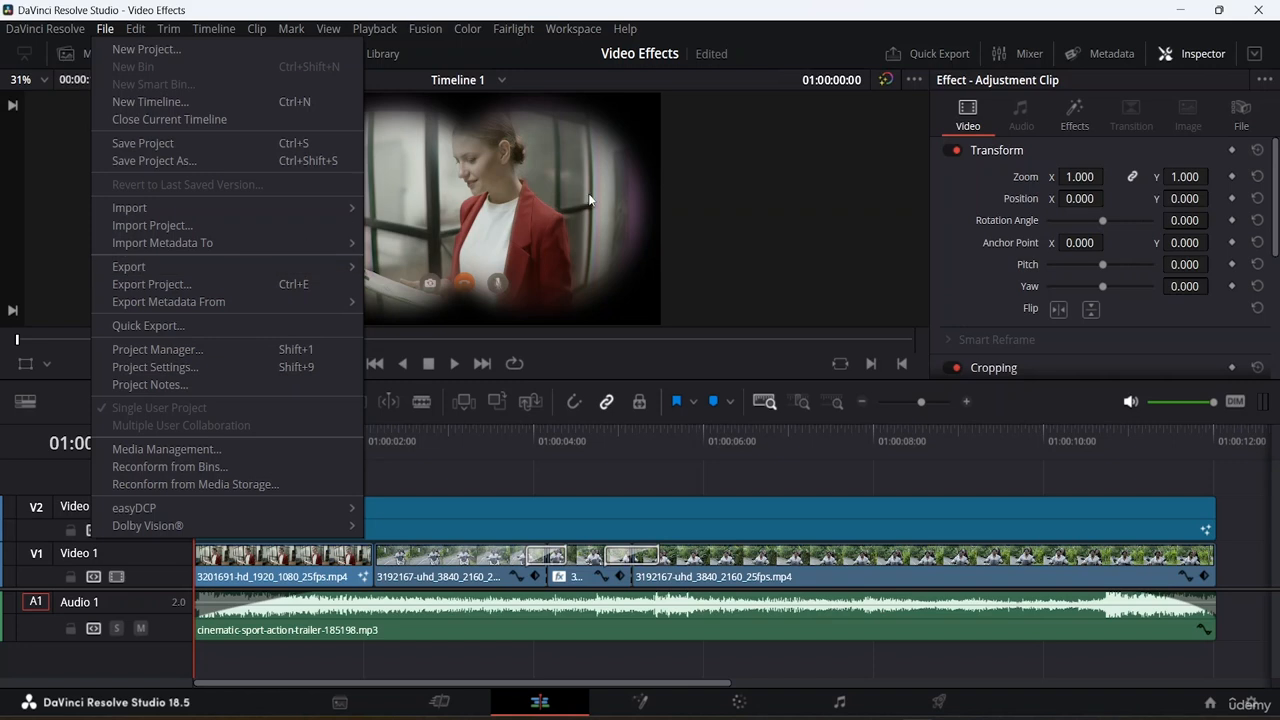
{"action": "left_click", "coordinate": [692, 173]}
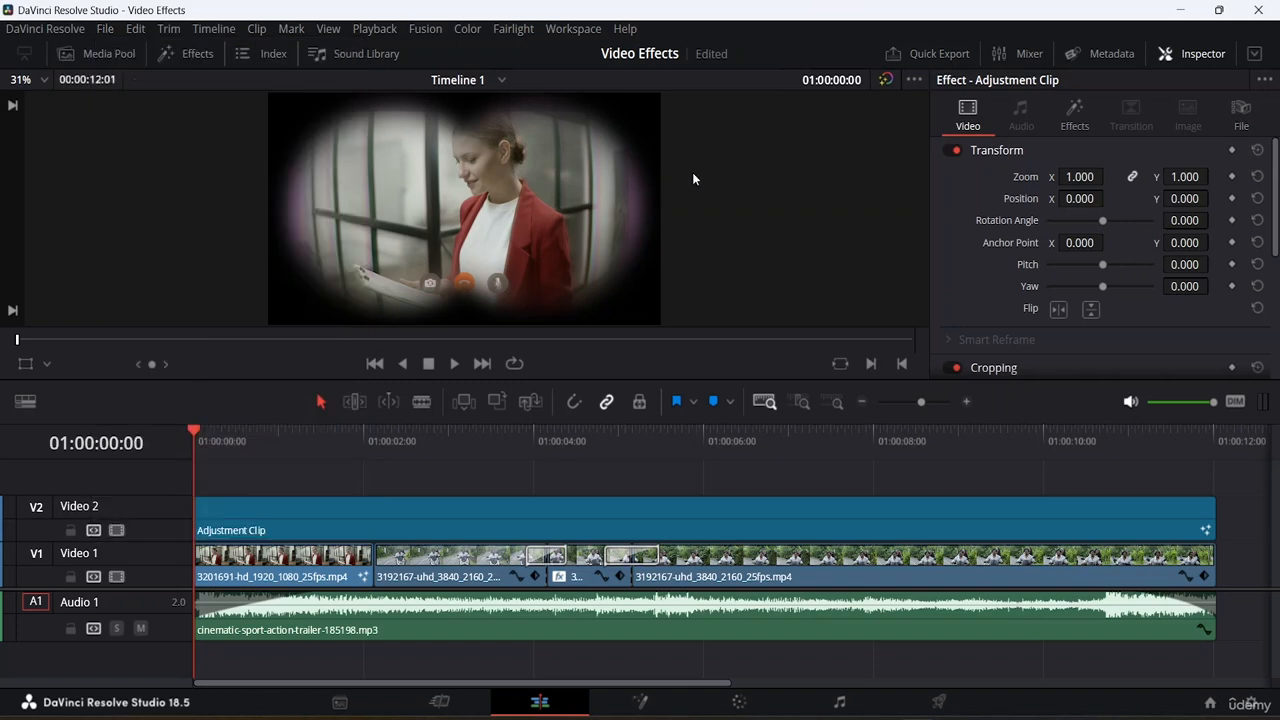
Switch to the Deliver page and browse the export presets, including the resolution options of the YouTube preset.
{"action": "left_click", "coordinate": [930, 708]}
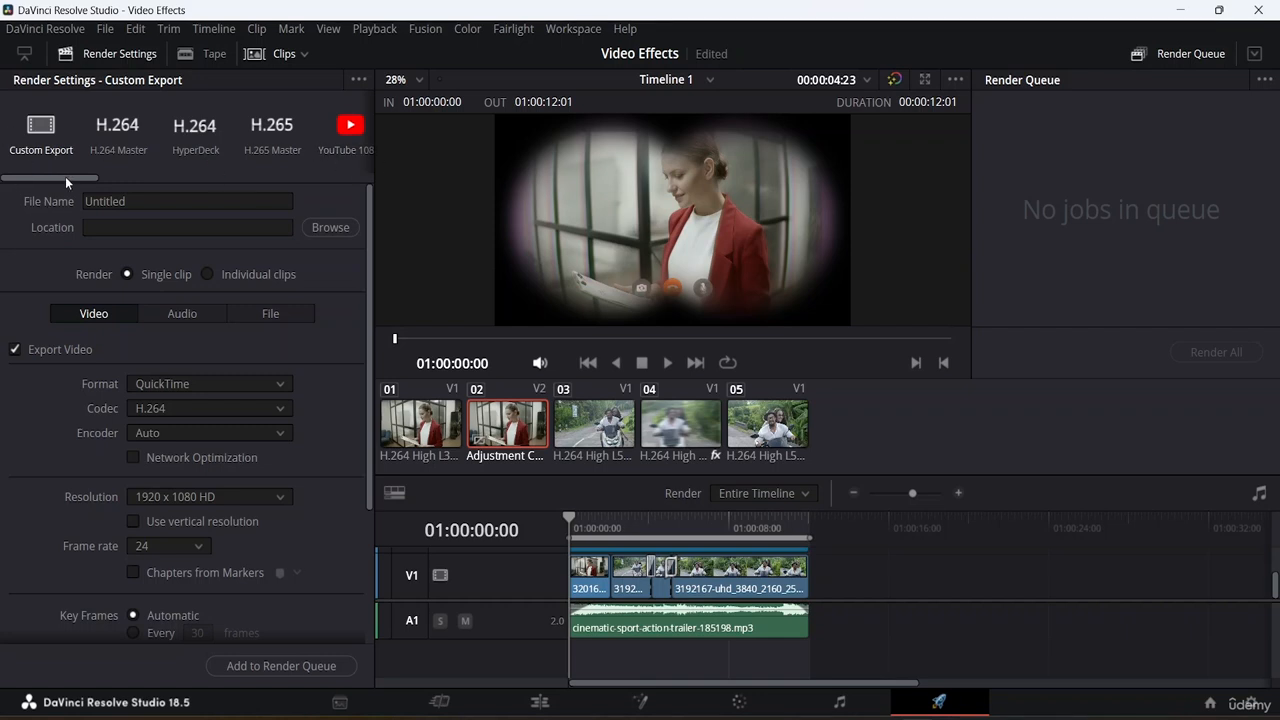
{"action": "left_click_drag", "start_coordinate": [65, 177], "coordinate": [108, 171]}
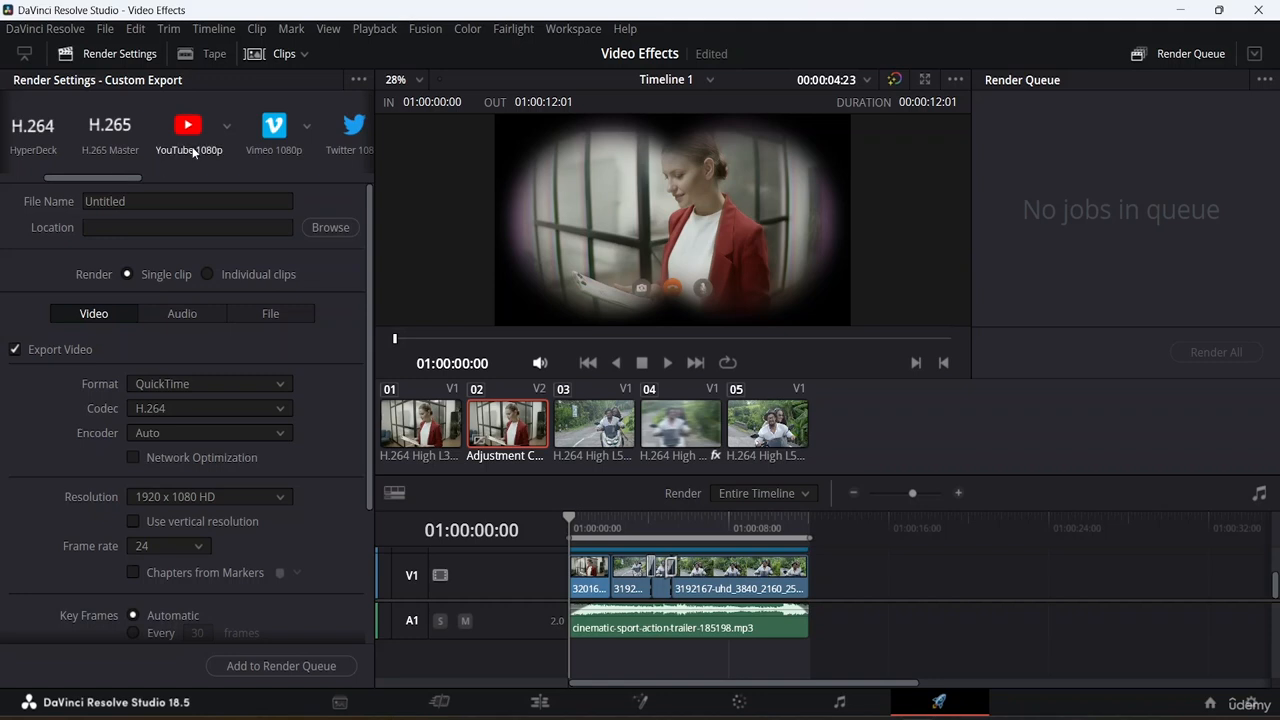
{"action": "left_click", "coordinate": [228, 125]}
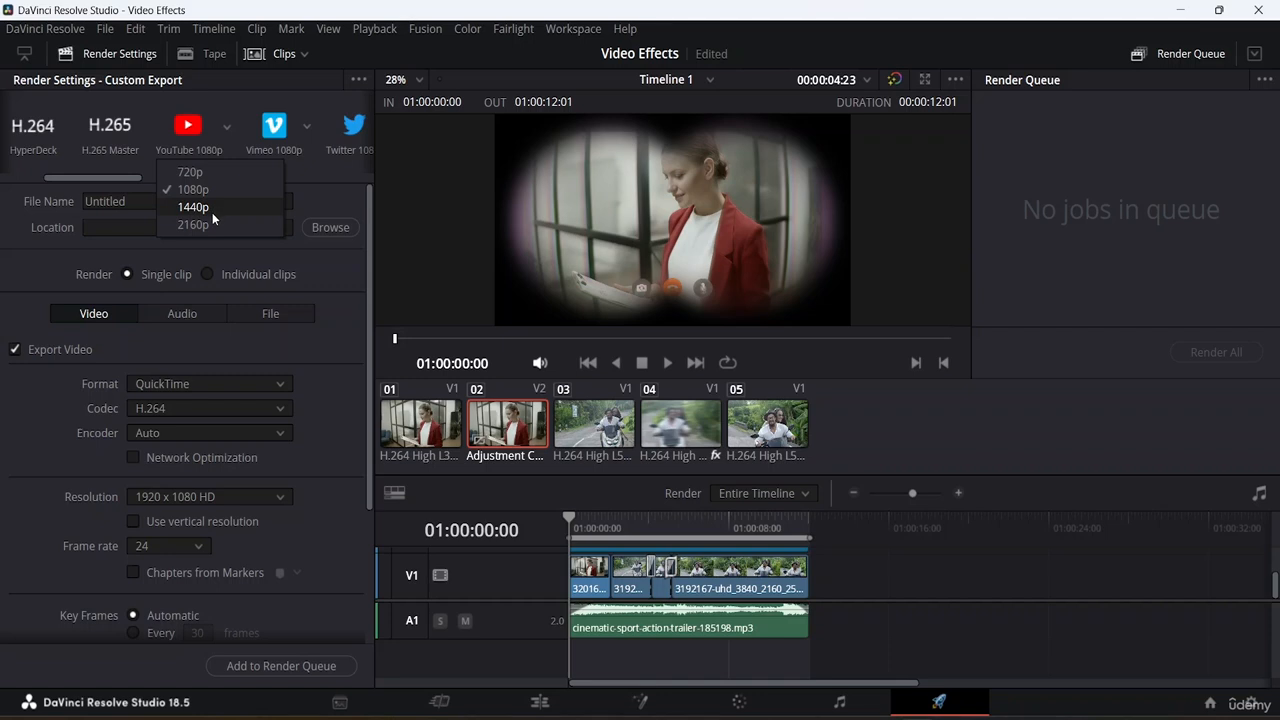
{"action": "left_click", "coordinate": [228, 104]}
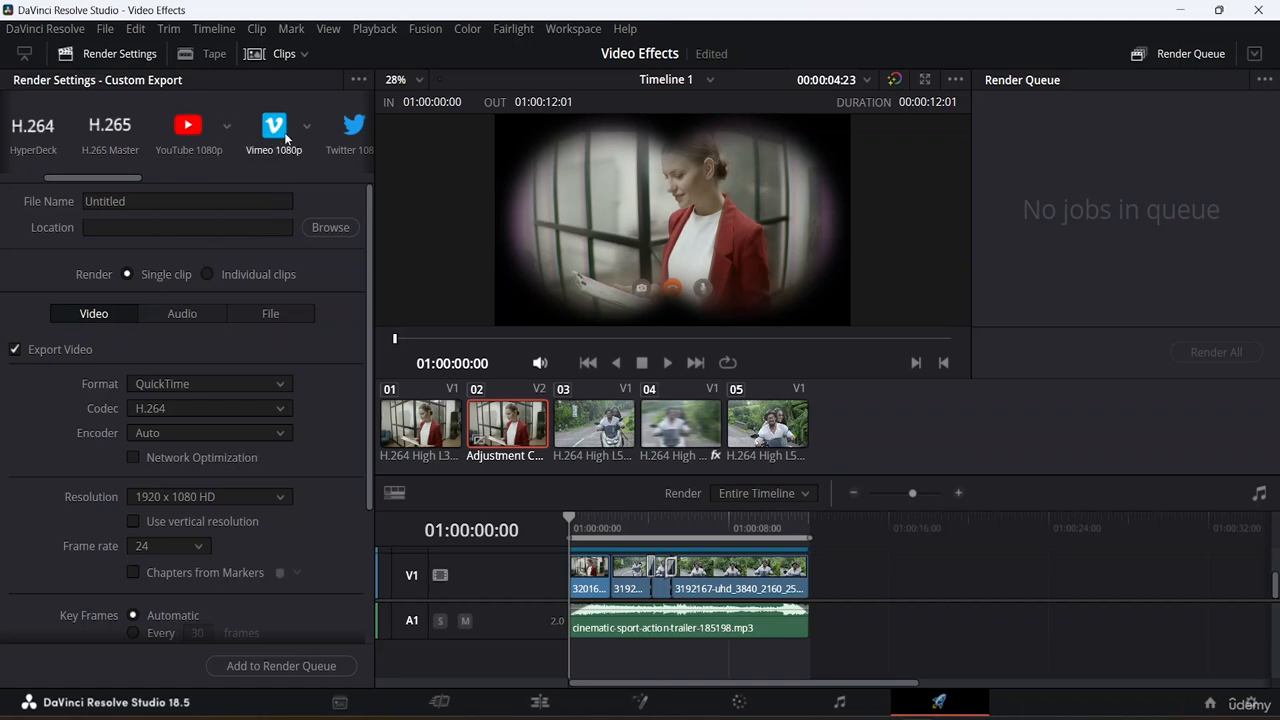
{"action": "left_click_drag", "start_coordinate": [114, 177], "coordinate": [323, 178]}
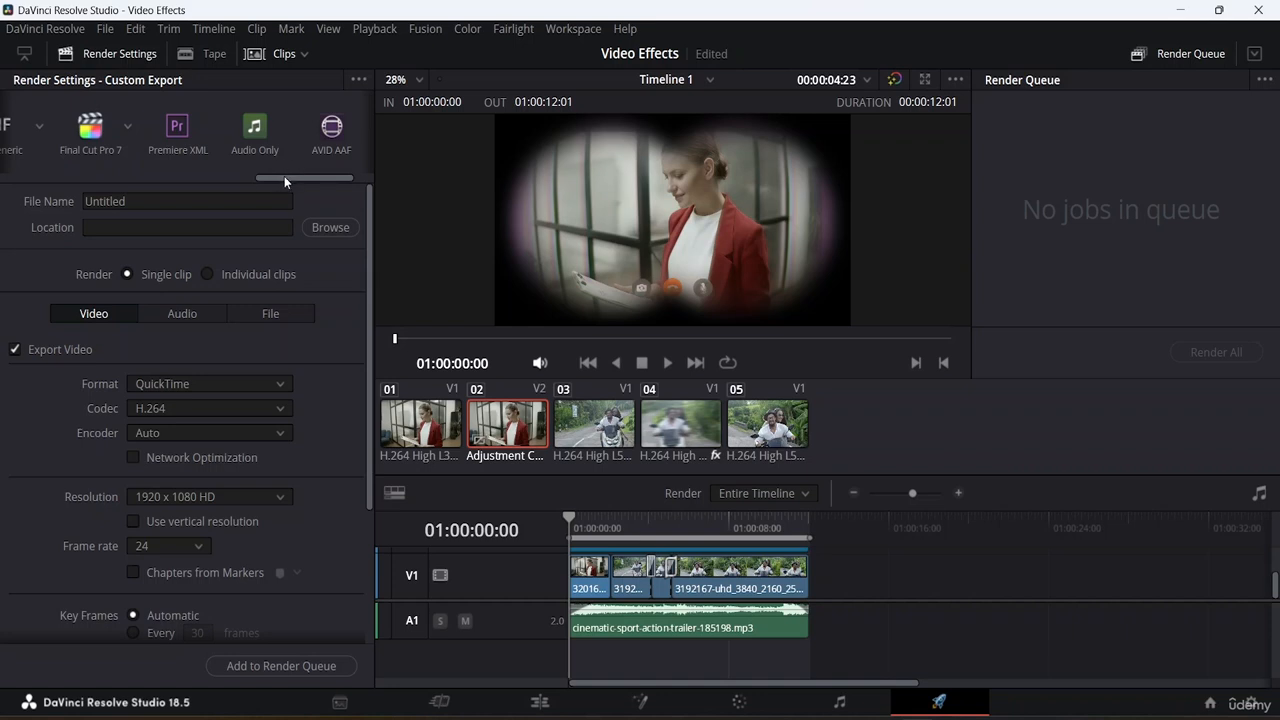
{"action": "left_click_drag", "start_coordinate": [284, 176], "coordinate": [66, 178]}
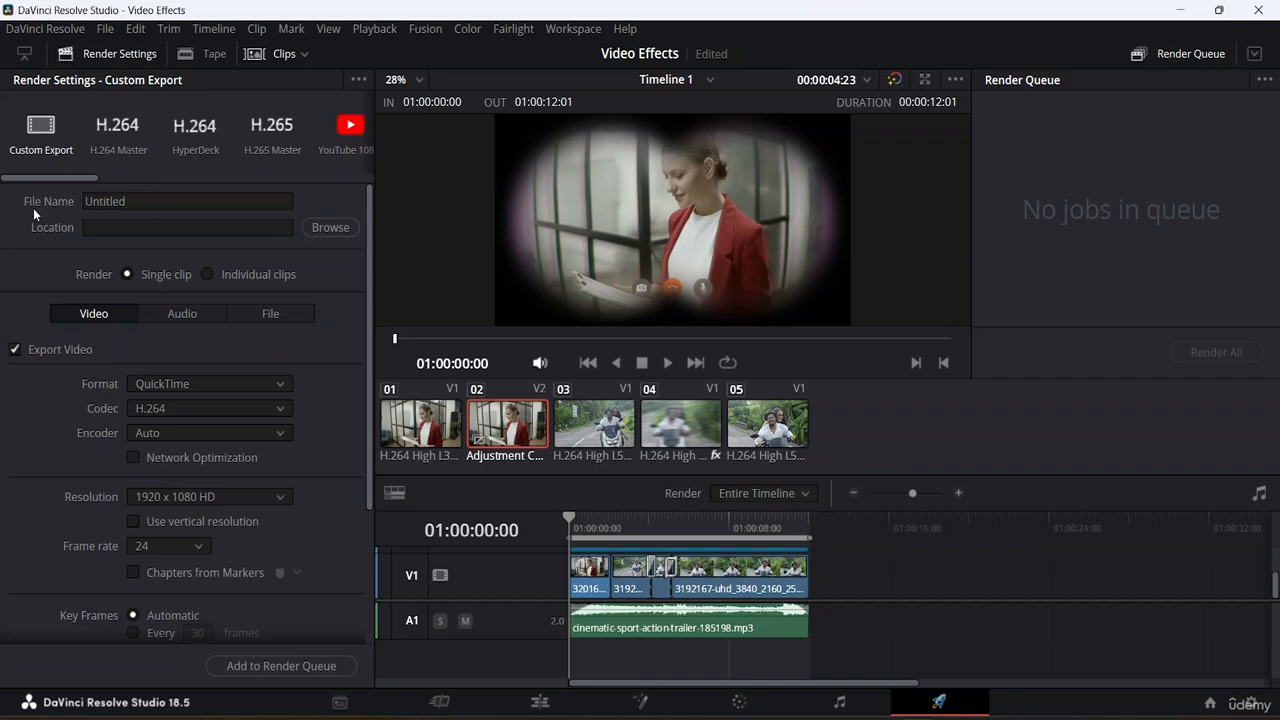
Name the render output file "Video Effects".
{"action": "scroll", "coordinate": [207, 325], "scroll_direction": "down", "scroll_amount": 3}
{"action": "scroll", "coordinate": [207, 325], "scroll_direction": "up", "scroll_amount": 3}
{"action": "left_click", "coordinate": [159, 203]}
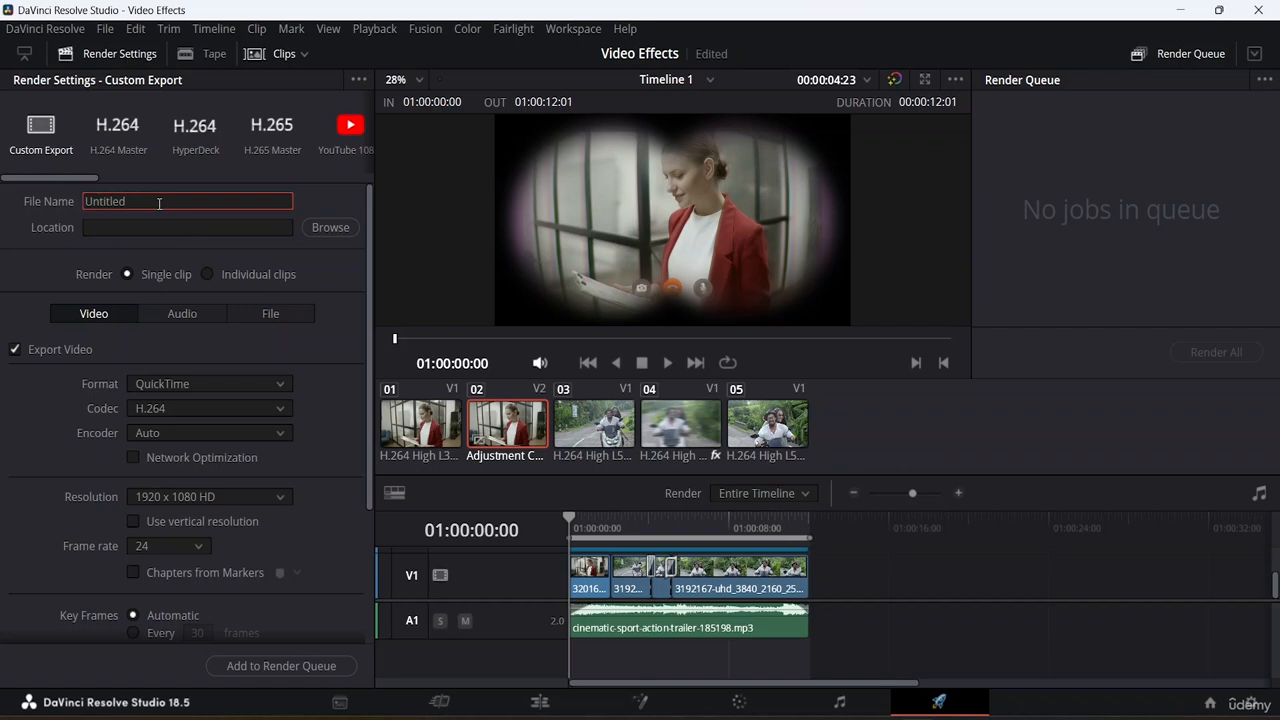
{"action": "key", "text": "BackSpace"}
{"action": "key", "text": "BackSpace"}
{"action": "key", "text": "BackSpace"}
{"action": "key", "text": "BackSpace"}
{"action": "key", "text": "BackSpace"}
{"action": "key", "text": "BackSpace"}
{"action": "key", "text": "BackSpace"}
{"action": "key", "text": "BackSpace"}
{"action": "type", "text": "Video Effects"}
Set the render location to the Da Vinci Resolve Resource File folder on the E: drive.
{"action": "left_click", "coordinate": [327, 227]}
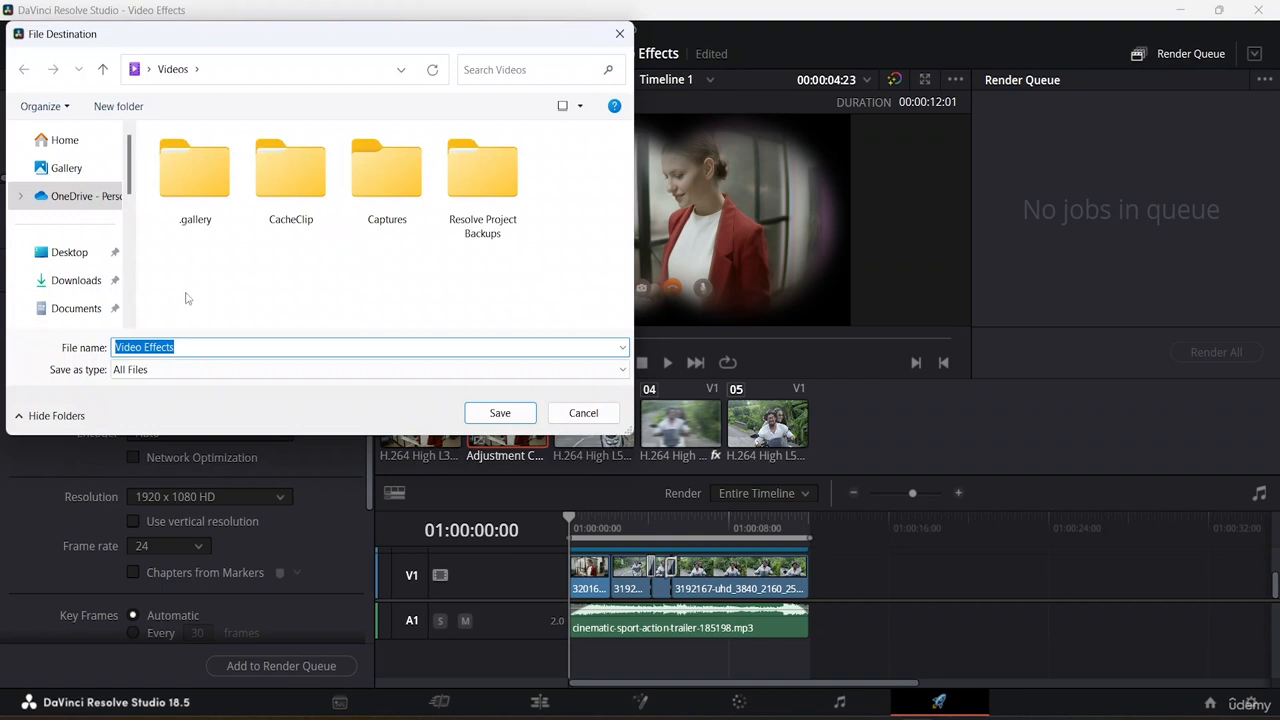
{"action": "left_click", "coordinate": [70, 258]}
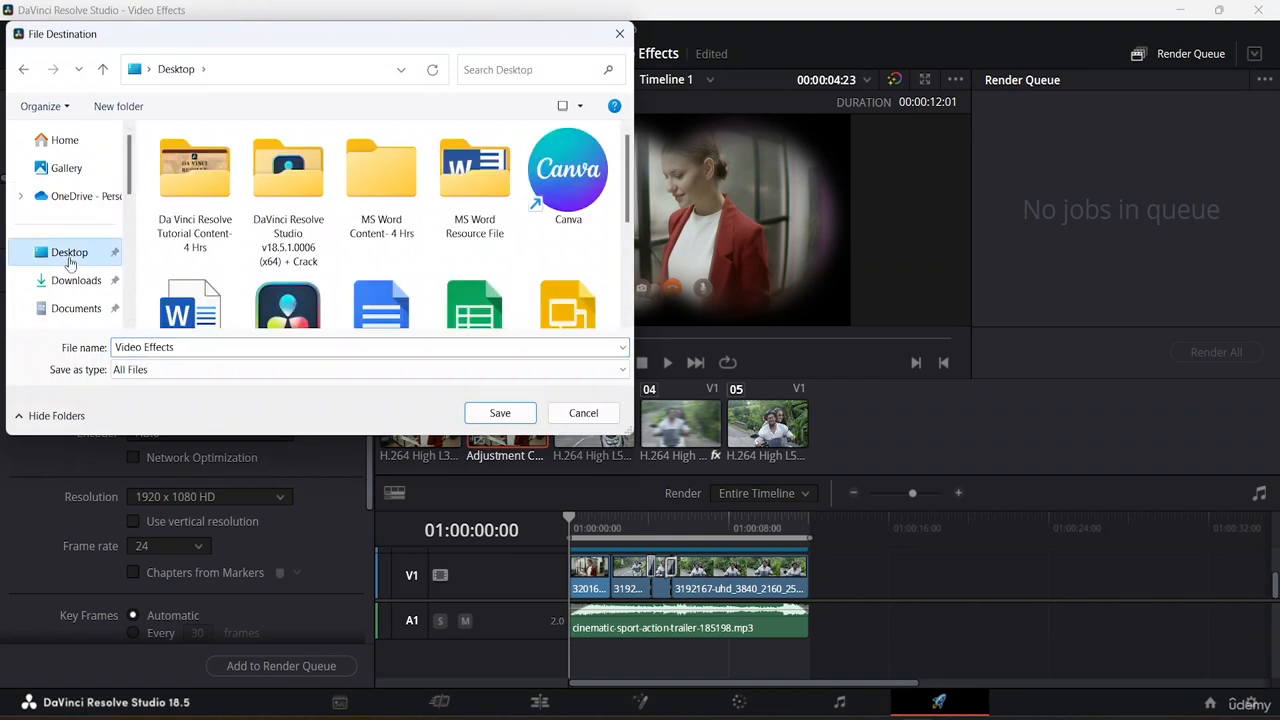
{"action": "scroll", "coordinate": [80, 268], "scroll_direction": "down", "scroll_amount": 5}
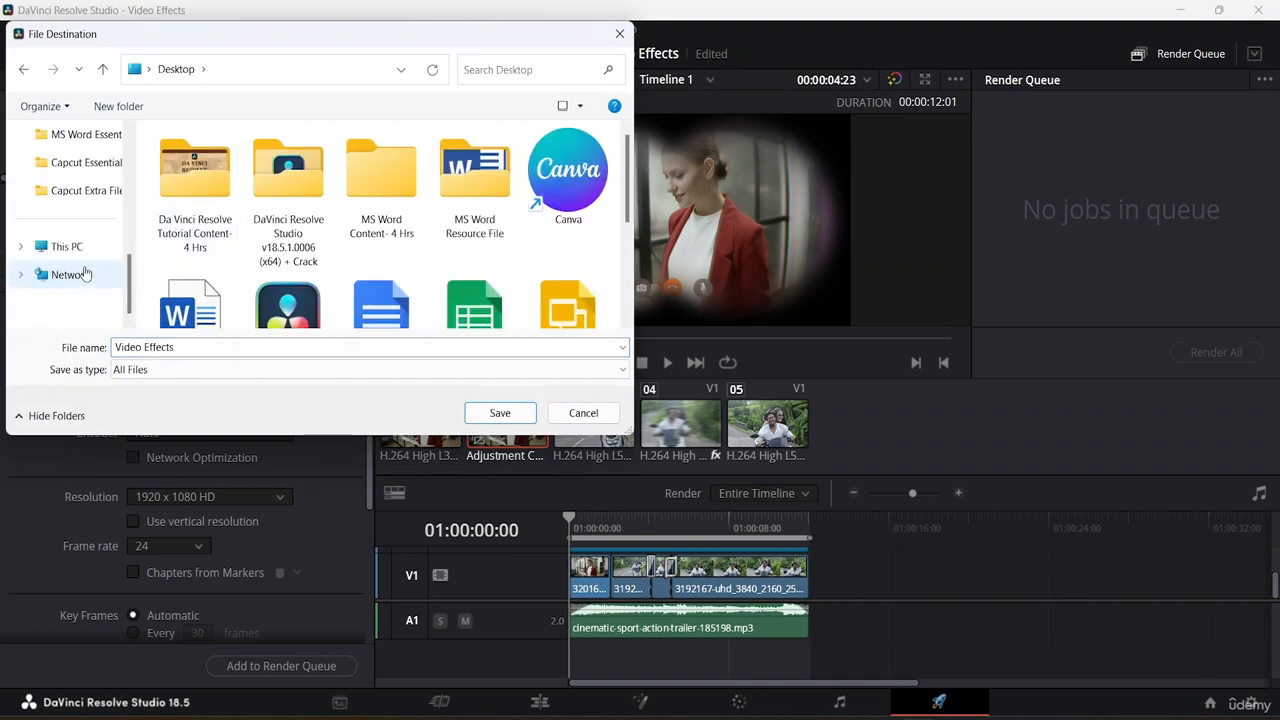
{"action": "left_click", "coordinate": [70, 248]}
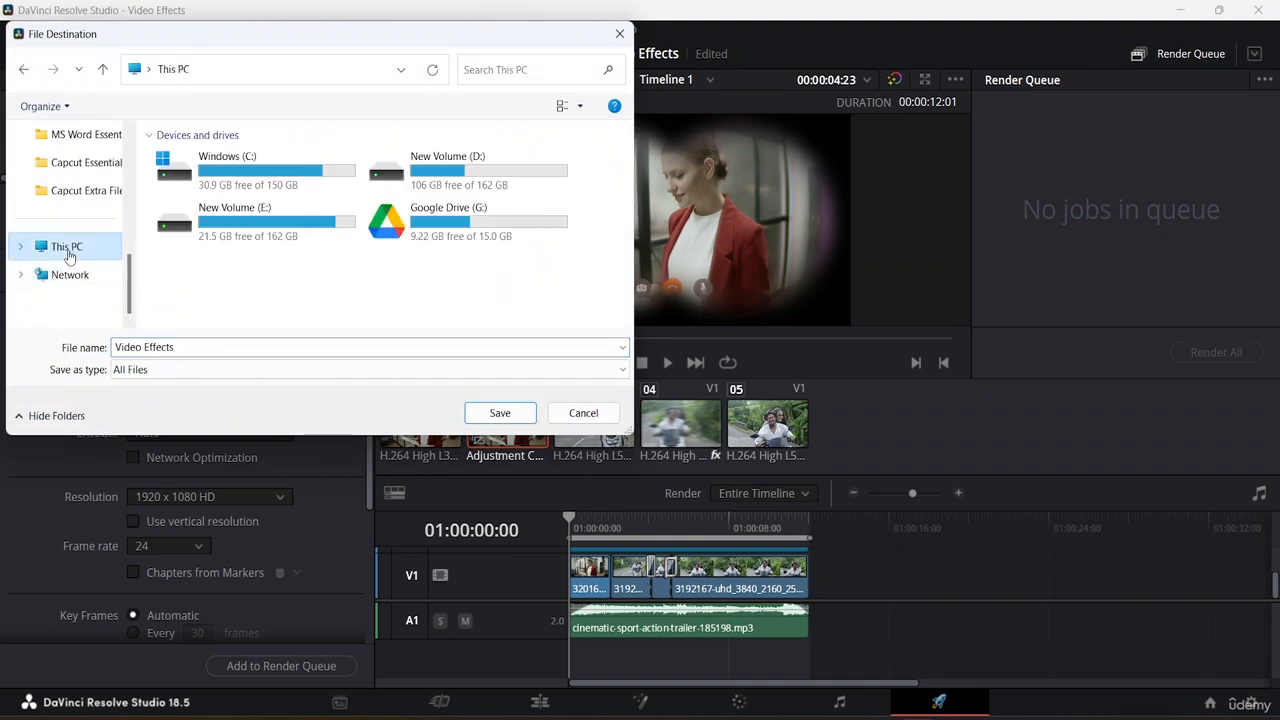
{"action": "double_click", "coordinate": [290, 232]}
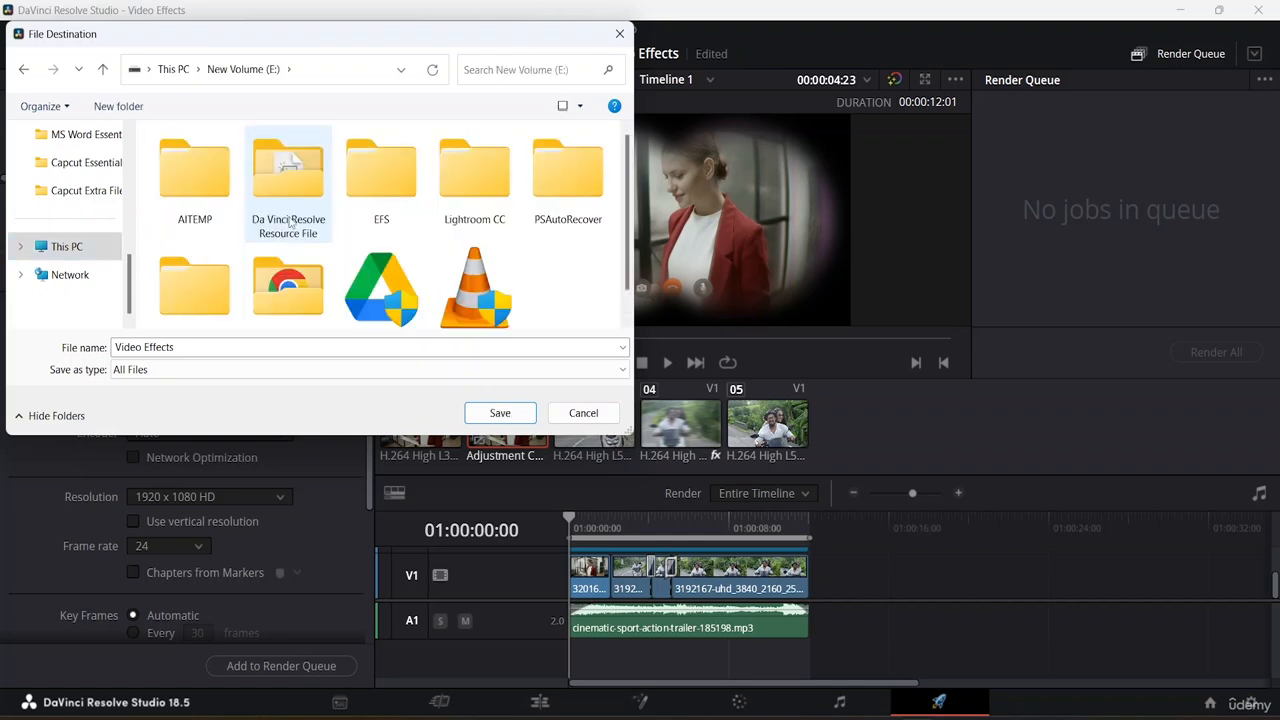
{"action": "double_click", "coordinate": [290, 222]}
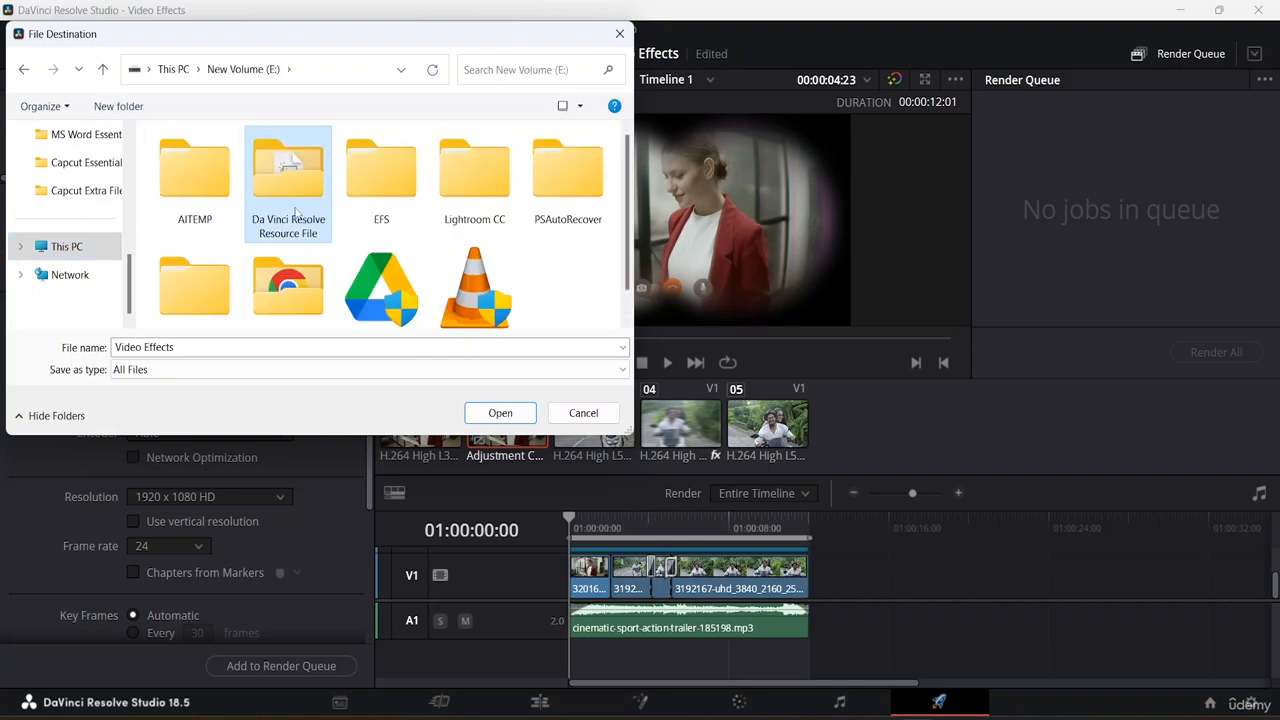
{"action": "left_click", "coordinate": [579, 105]}
{"action": "left_click", "coordinate": [612, 50]}
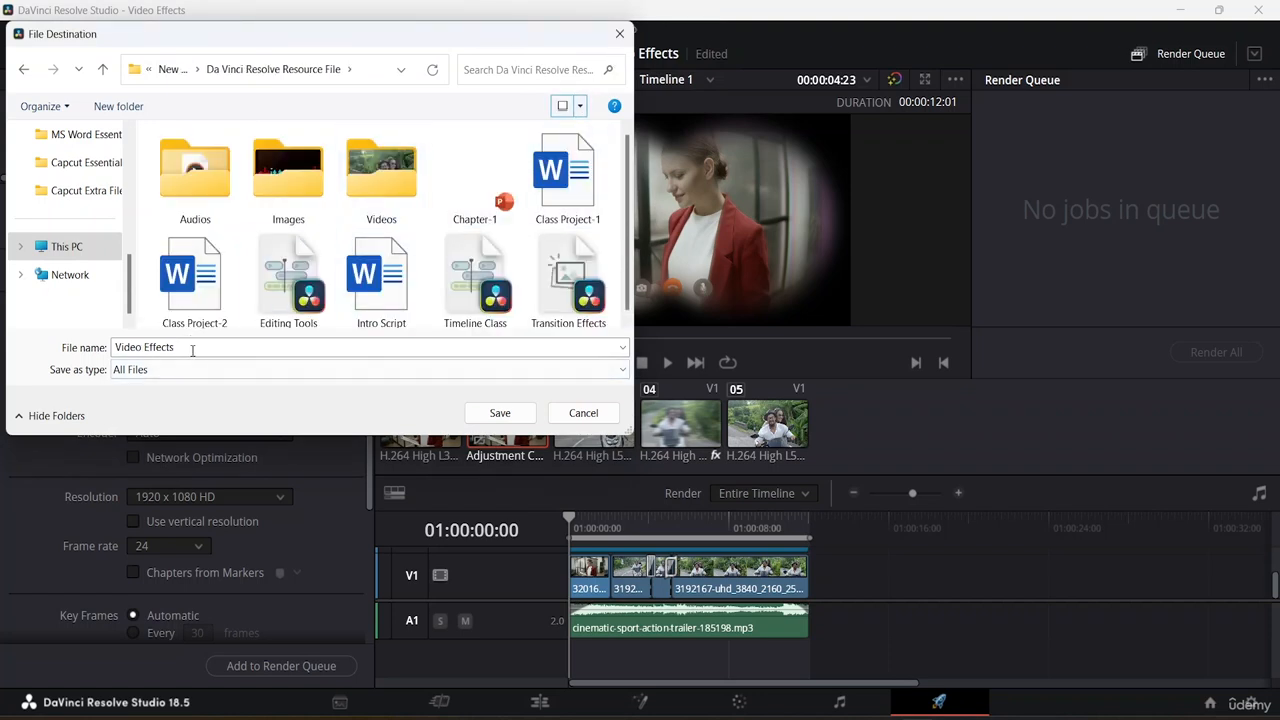
{"action": "left_click", "coordinate": [478, 418]}
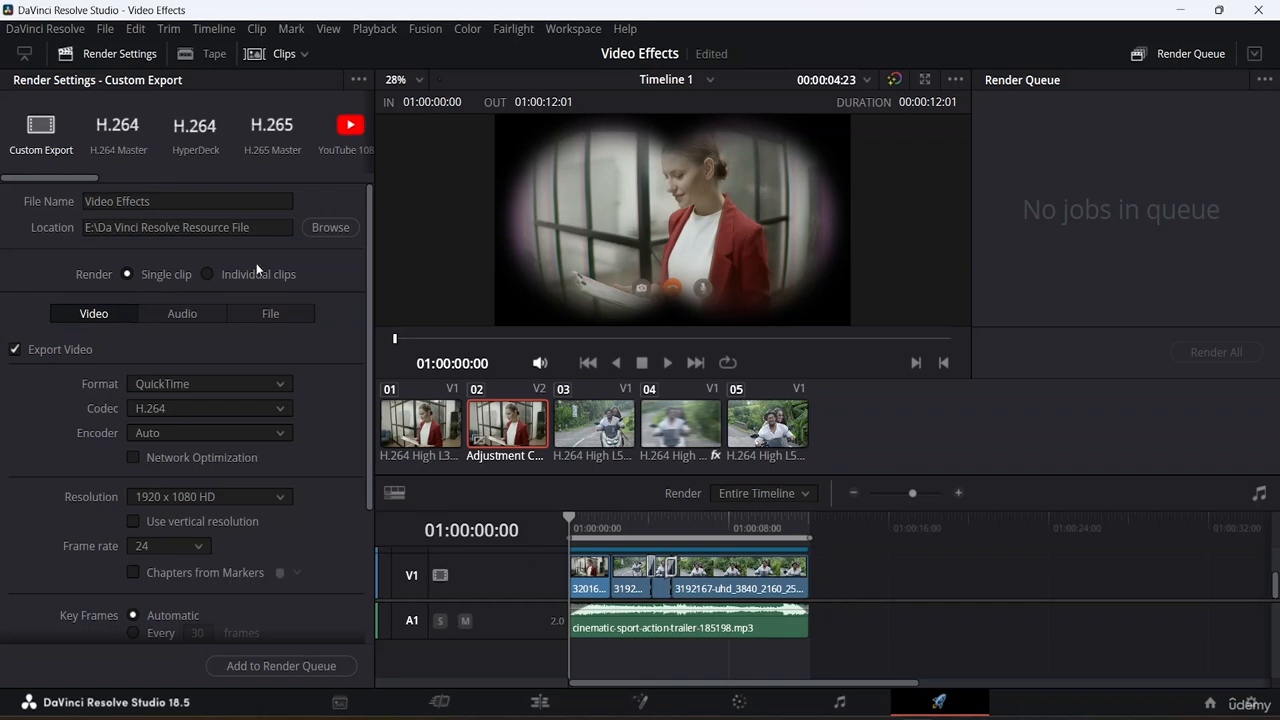
Compare the Individual clips and Single clip render modes, and review the audio and file export settings.
{"action": "left_click", "coordinate": [207, 274]}
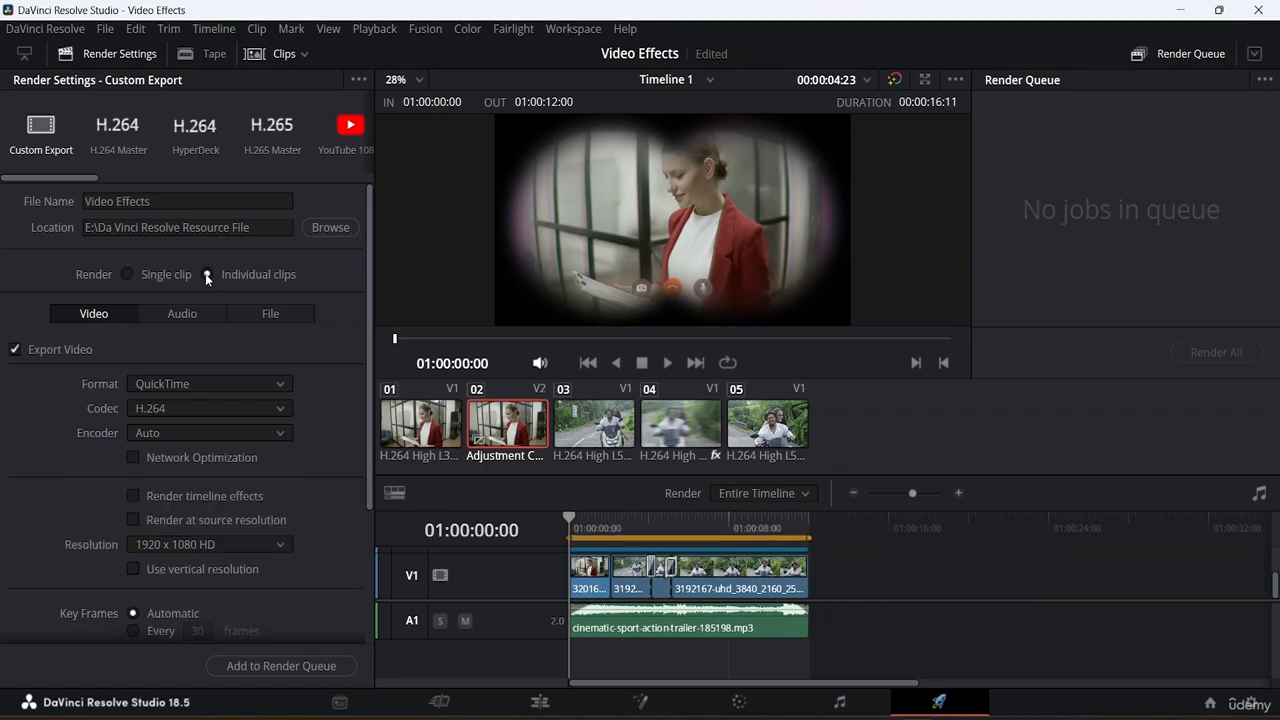
{"action": "left_click", "coordinate": [128, 273]}
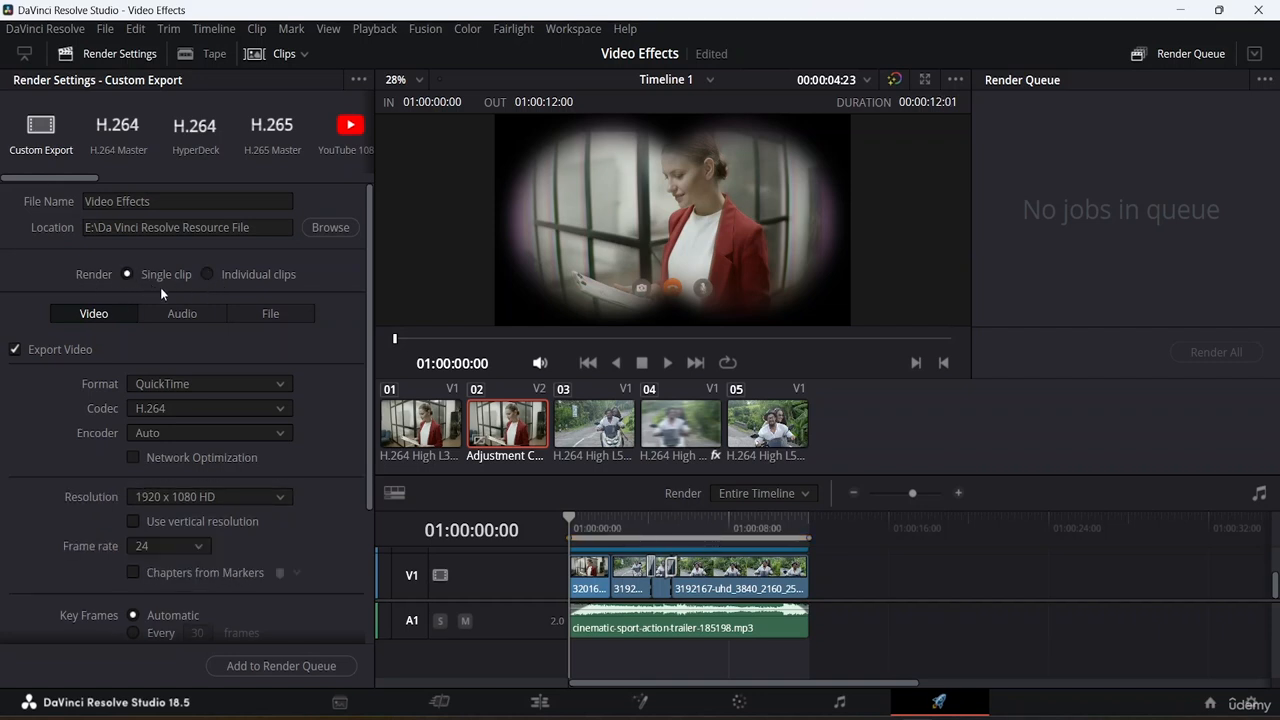
{"action": "left_click", "coordinate": [184, 313]}
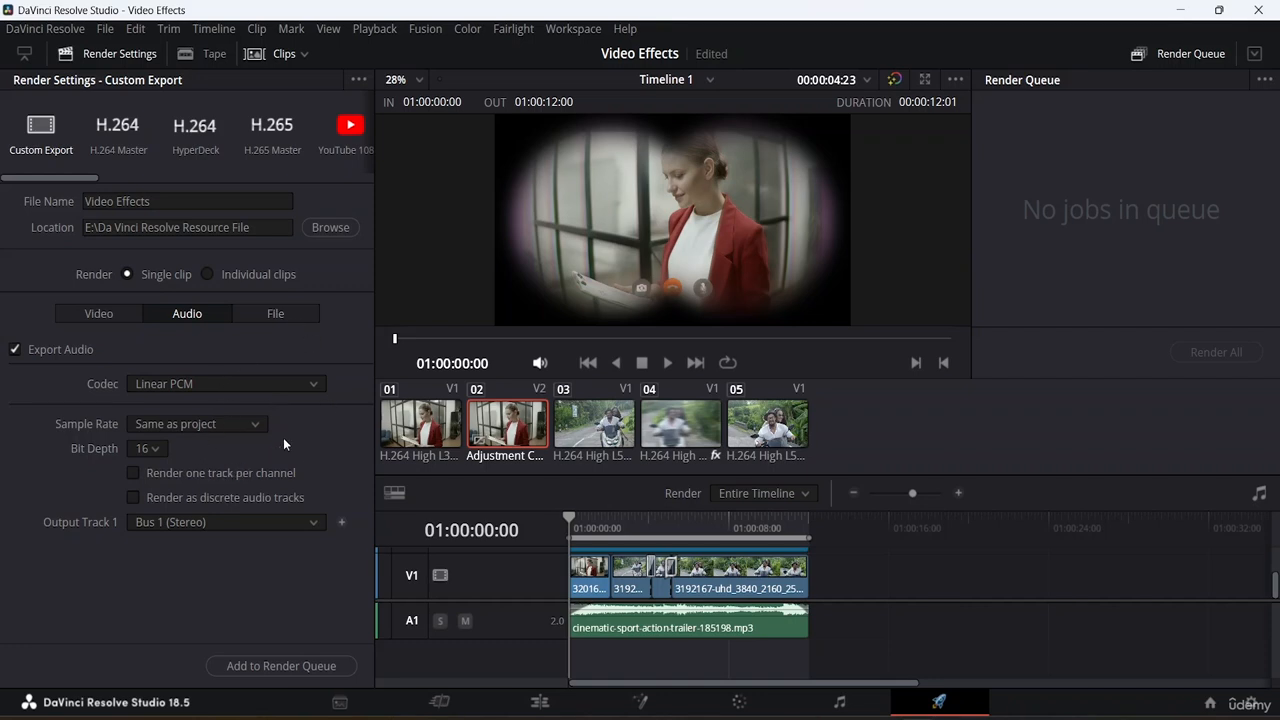
{"action": "left_click", "coordinate": [287, 317]}
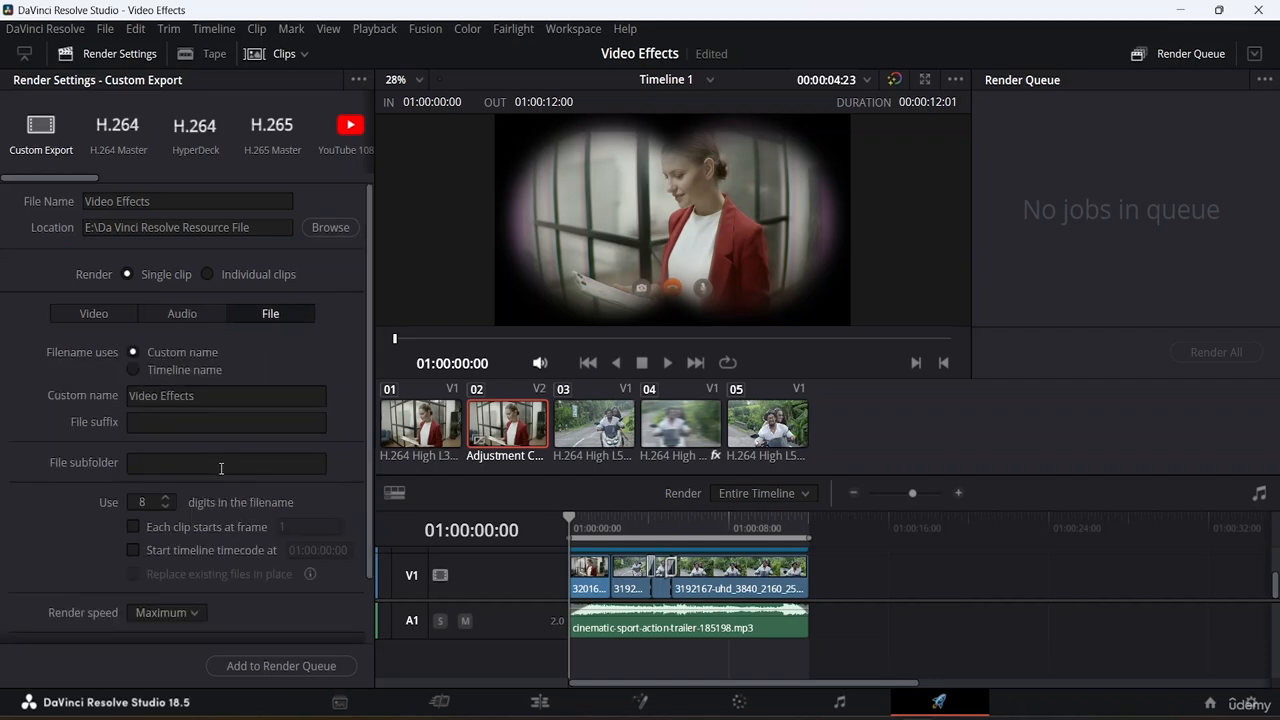
{"action": "scroll", "coordinate": [221, 468], "scroll_direction": "down", "scroll_amount": 2}
{"action": "scroll", "coordinate": [221, 468], "scroll_direction": "up", "scroll_amount": 2}
{"action": "scroll", "coordinate": [221, 468], "scroll_direction": "down", "scroll_amount": 2}
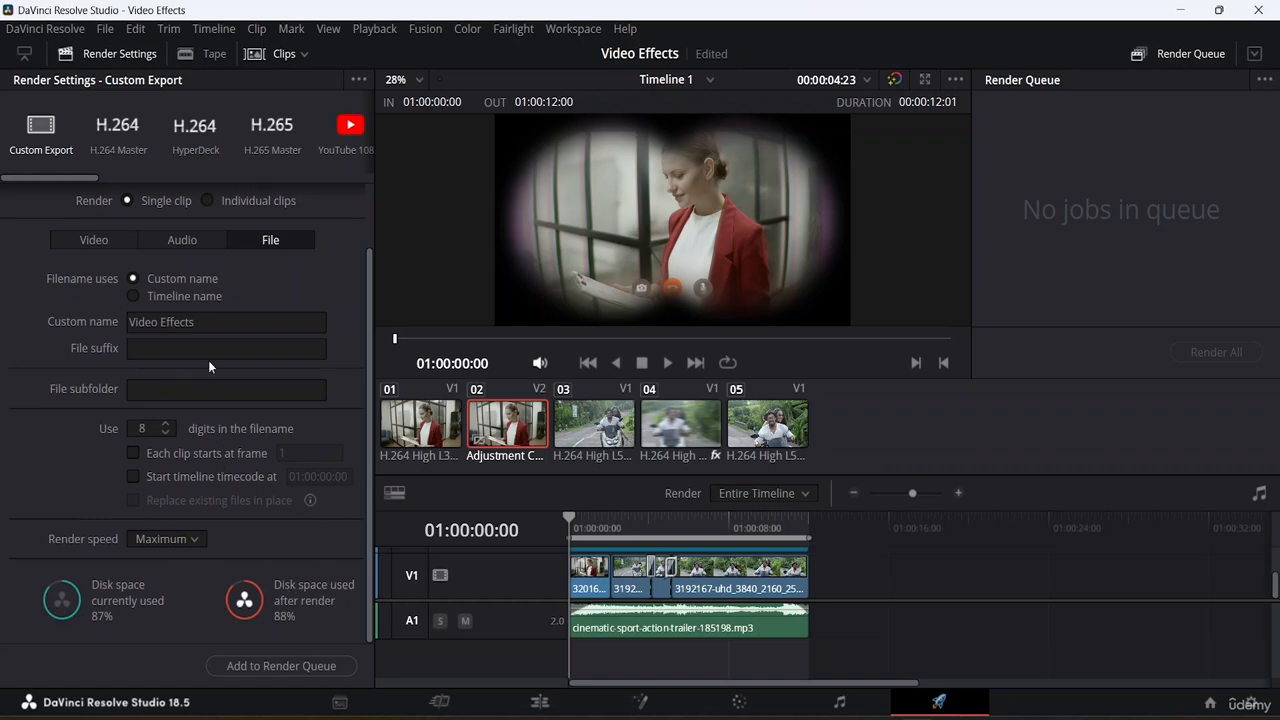
Set the video export format to MP4.
{"action": "left_click", "coordinate": [81, 239]}
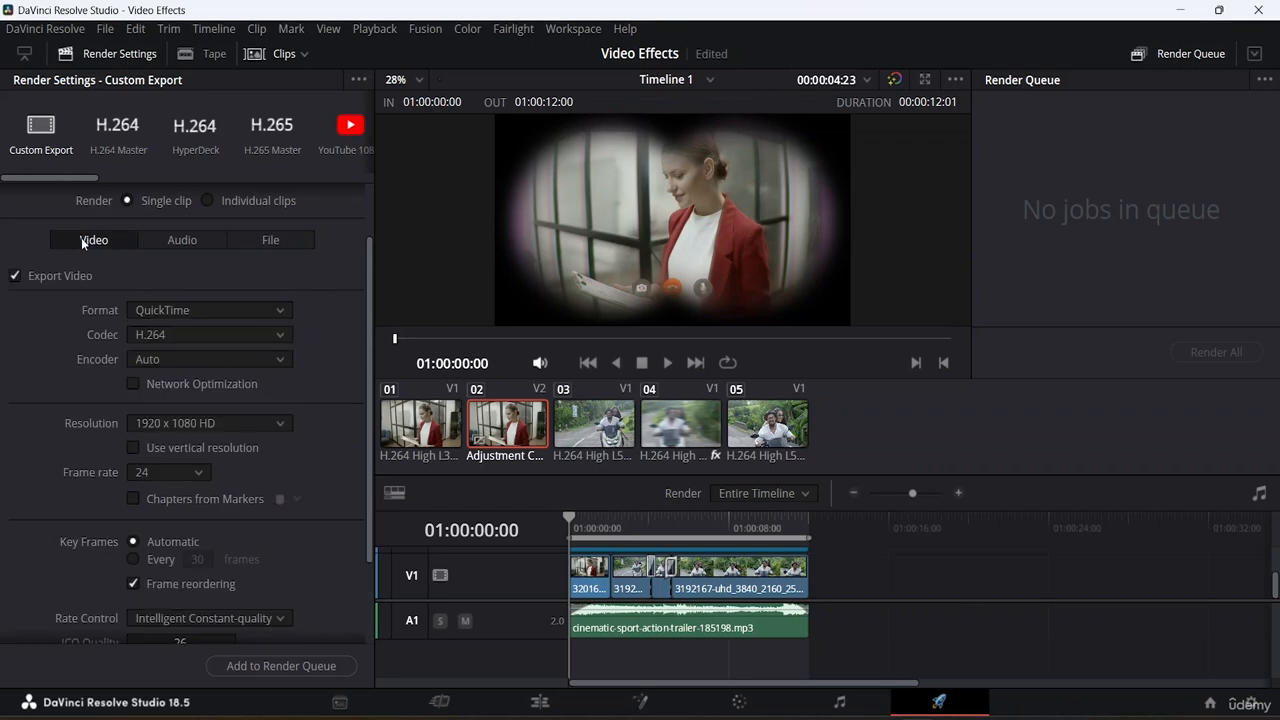
{"action": "left_click", "coordinate": [206, 314]}
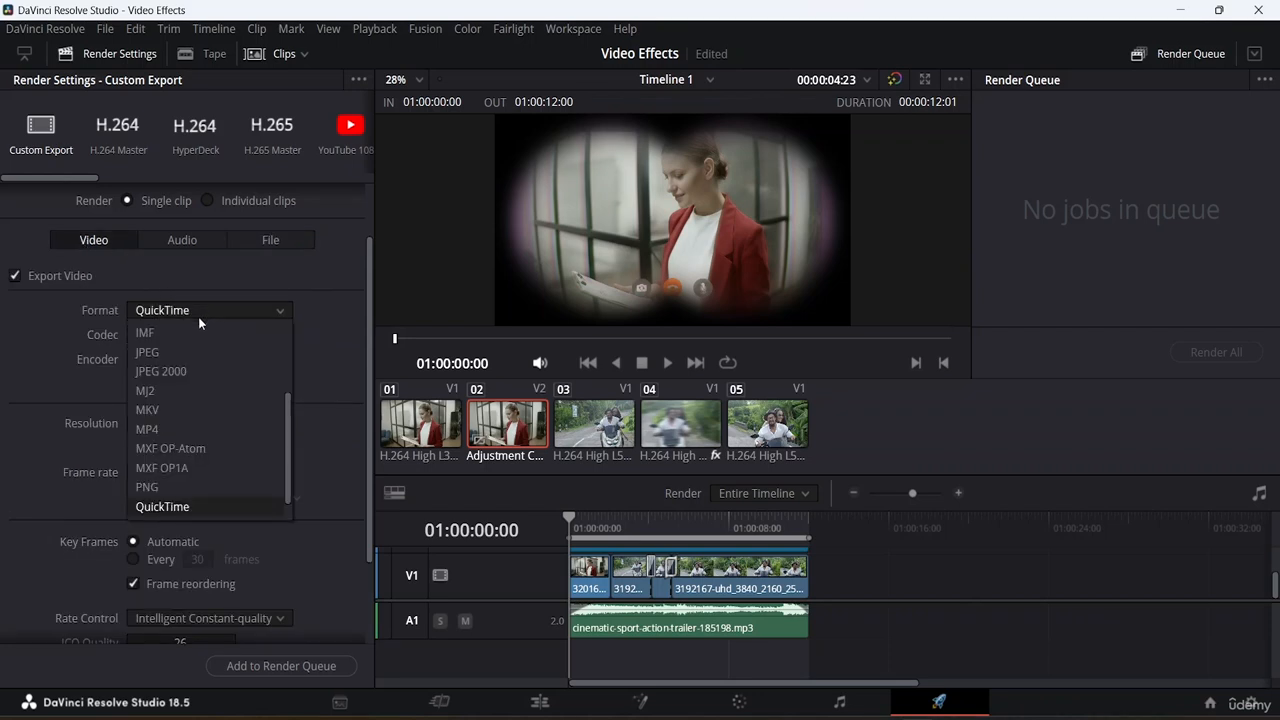
{"action": "left_click", "coordinate": [147, 429]}
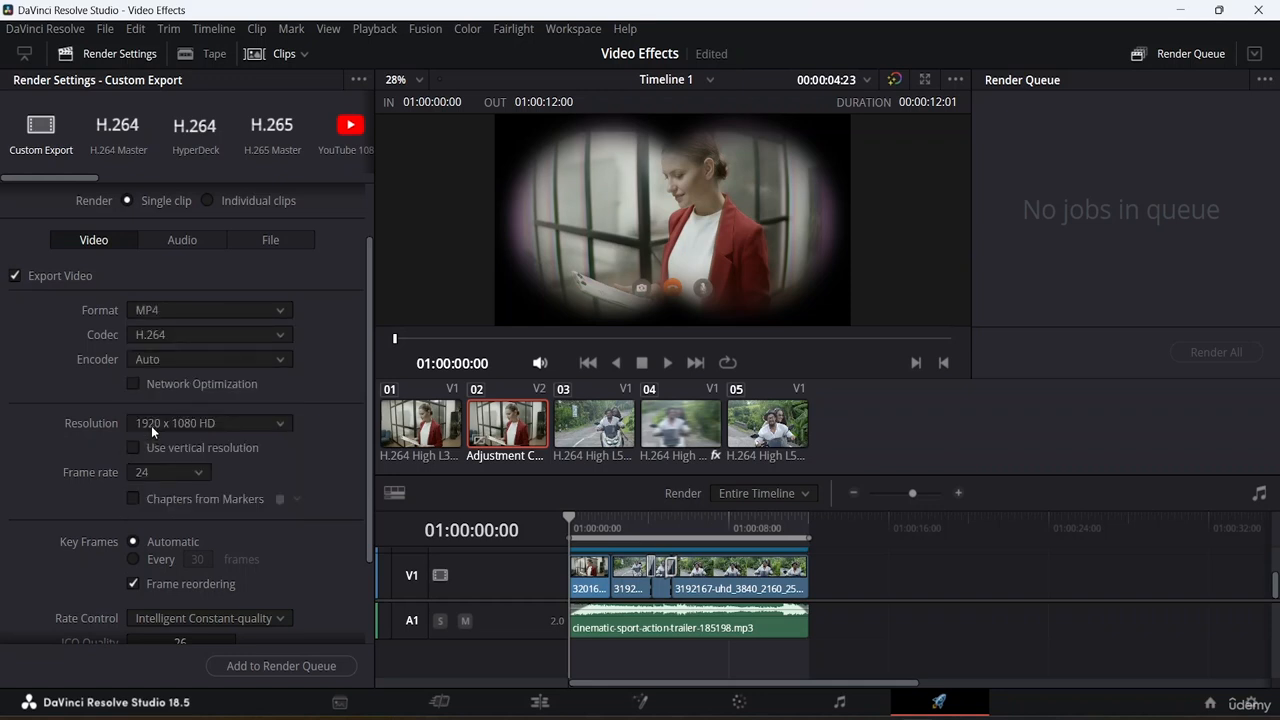
{"action": "left_click", "coordinate": [218, 312]}
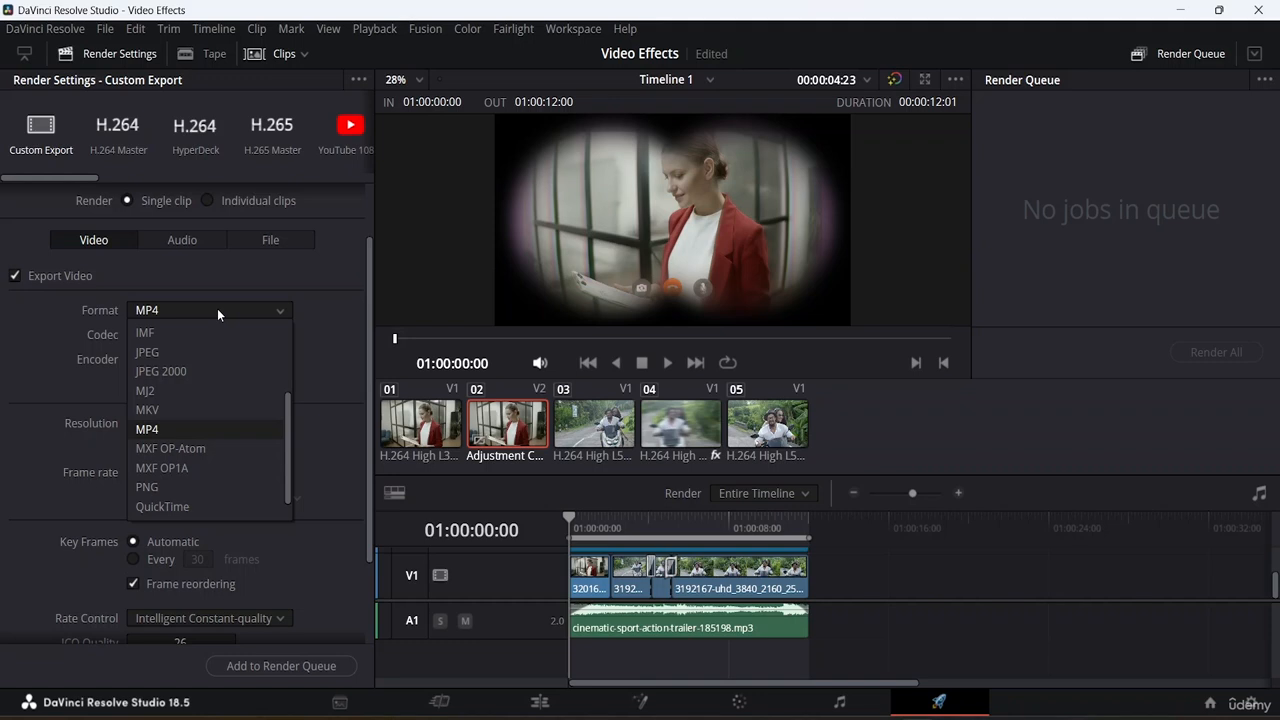
{"action": "left_click", "coordinate": [217, 308]}
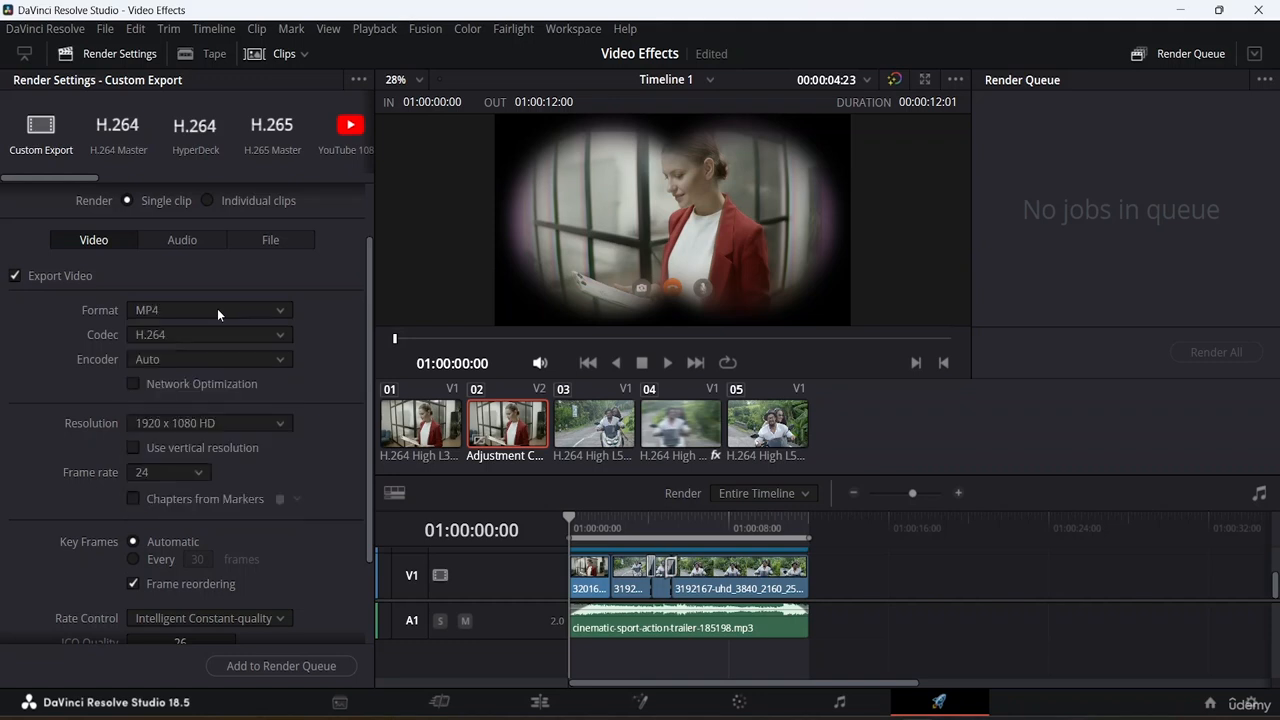
Choose H.264 as the video codec and Auto as the encoder.
{"action": "left_click", "coordinate": [205, 336]}
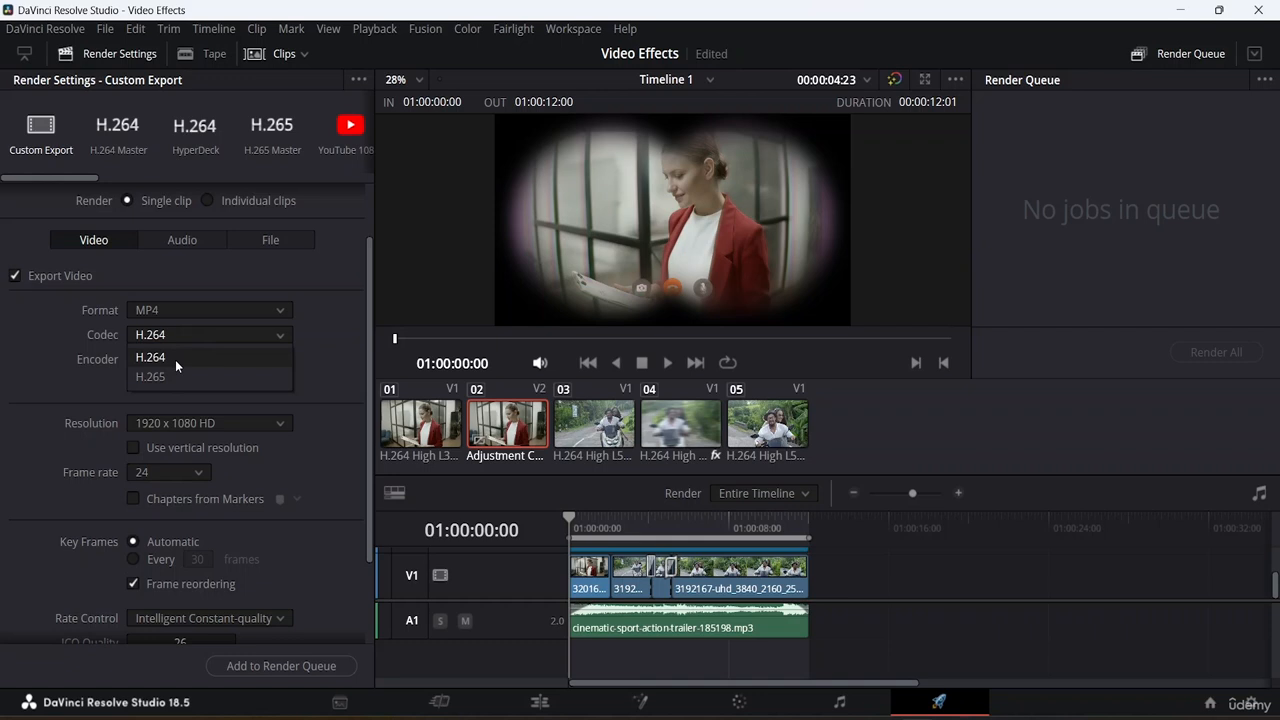
{"action": "left_click", "coordinate": [175, 358]}
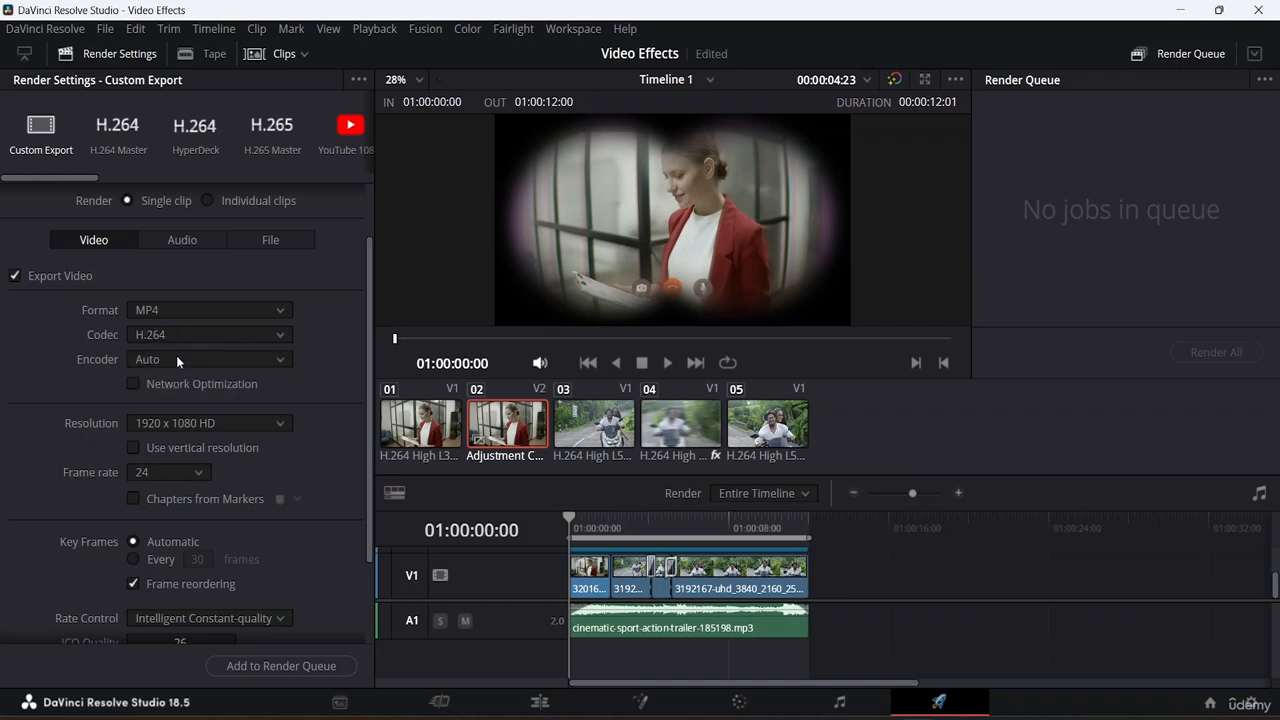
{"action": "left_click", "coordinate": [238, 360]}
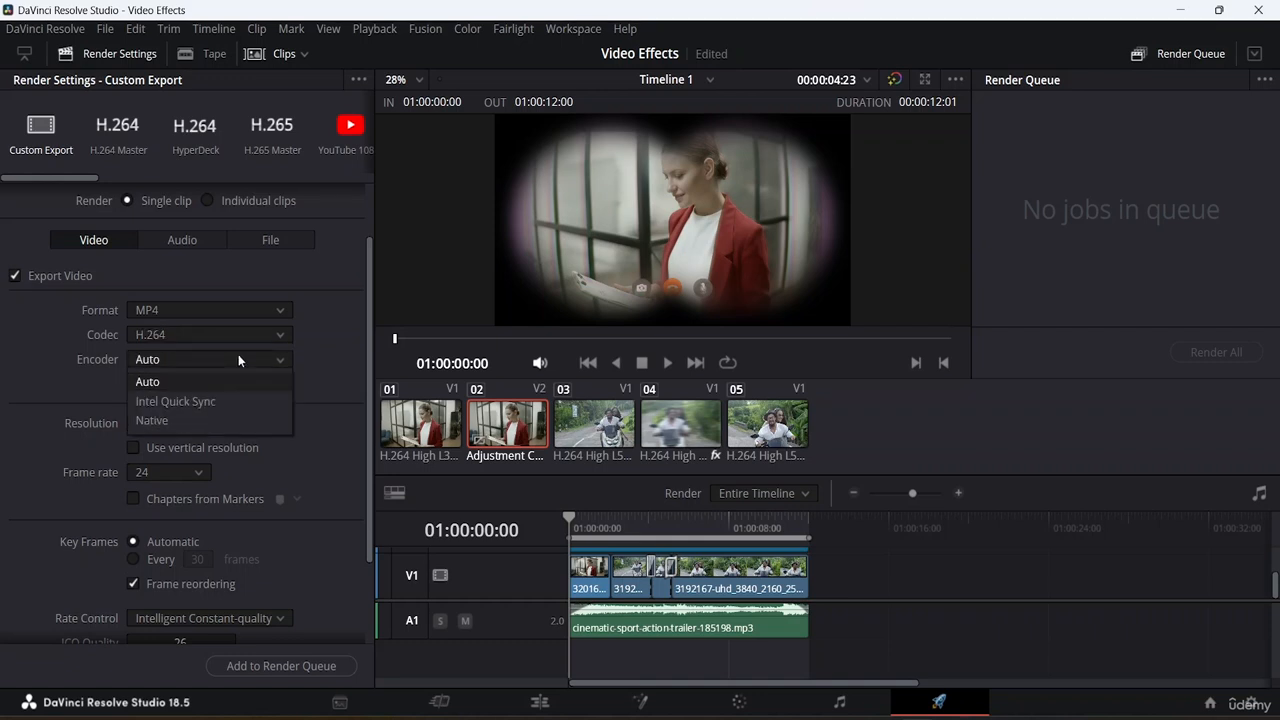
{"action": "left_click", "coordinate": [172, 380]}
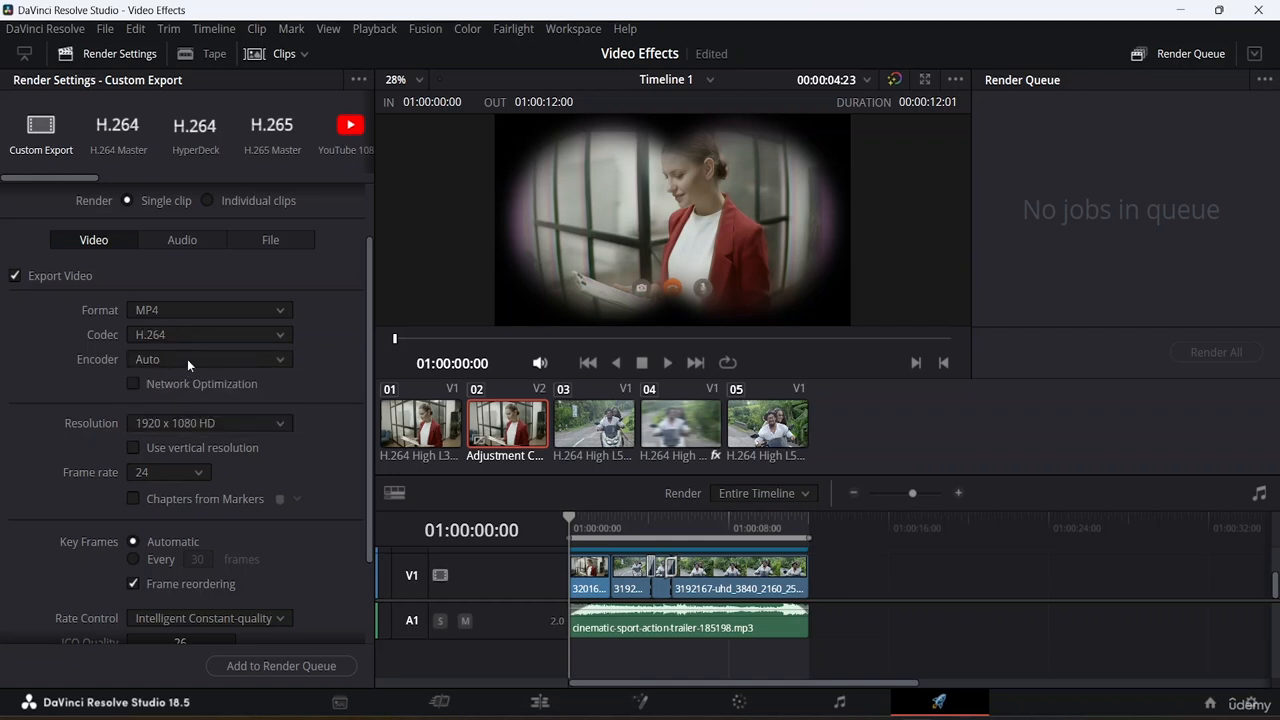
Review the available export resolutions, keeping 1920 x 1080 HD, and examine the frame rate and remaining video settings.
{"action": "left_click", "coordinate": [282, 423]}
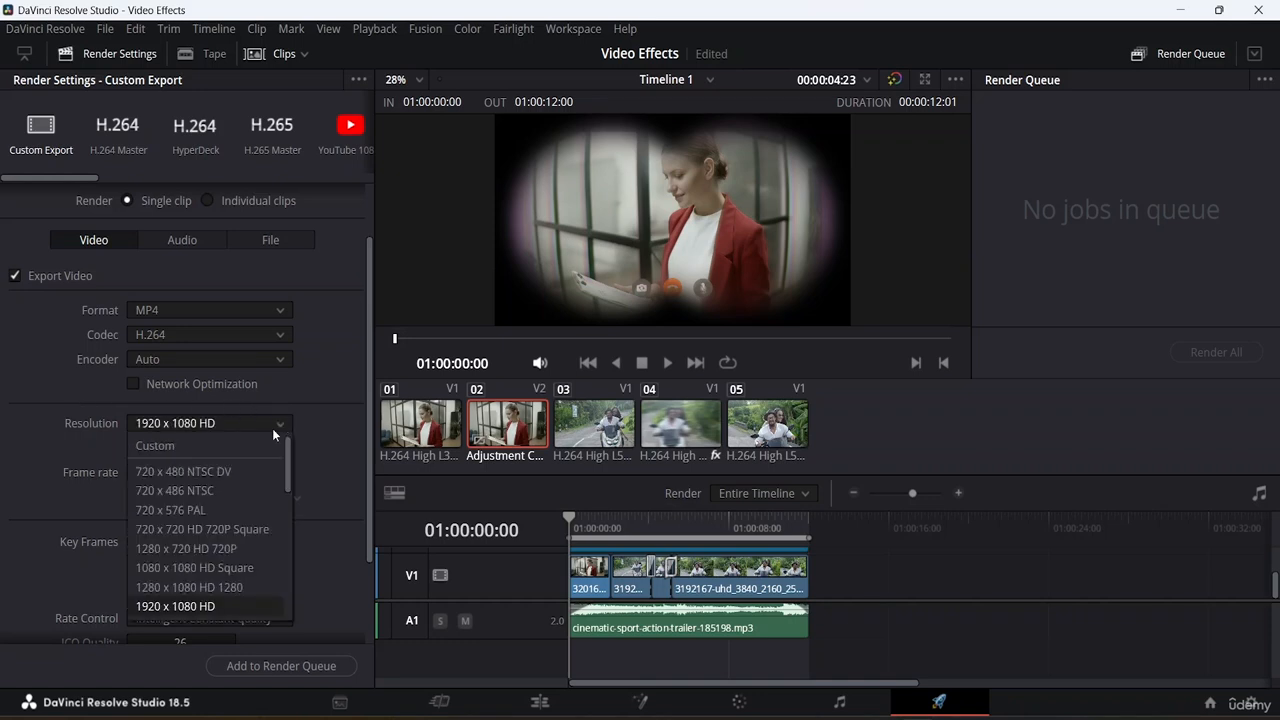
{"action": "scroll", "coordinate": [252, 600], "scroll_direction": "down", "scroll_amount": 3}
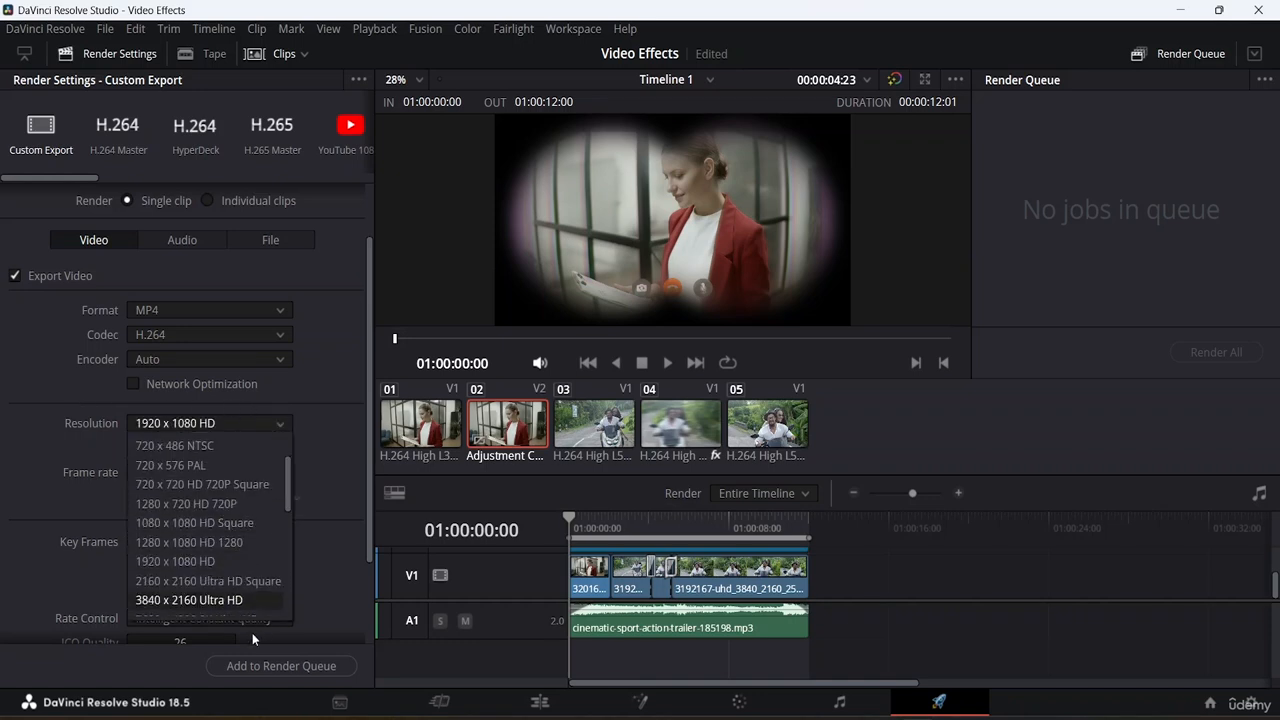
{"action": "left_click", "coordinate": [325, 396]}
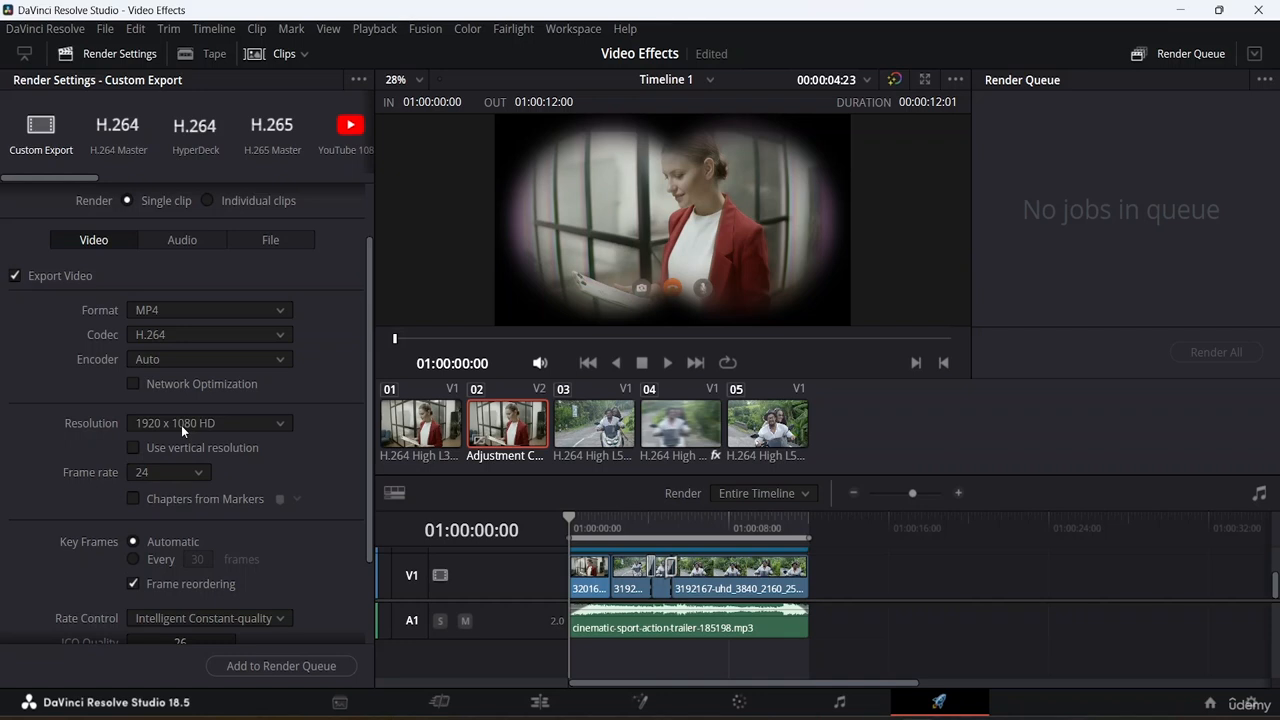
{"action": "scroll", "coordinate": [242, 442], "scroll_direction": "down", "scroll_amount": 3}
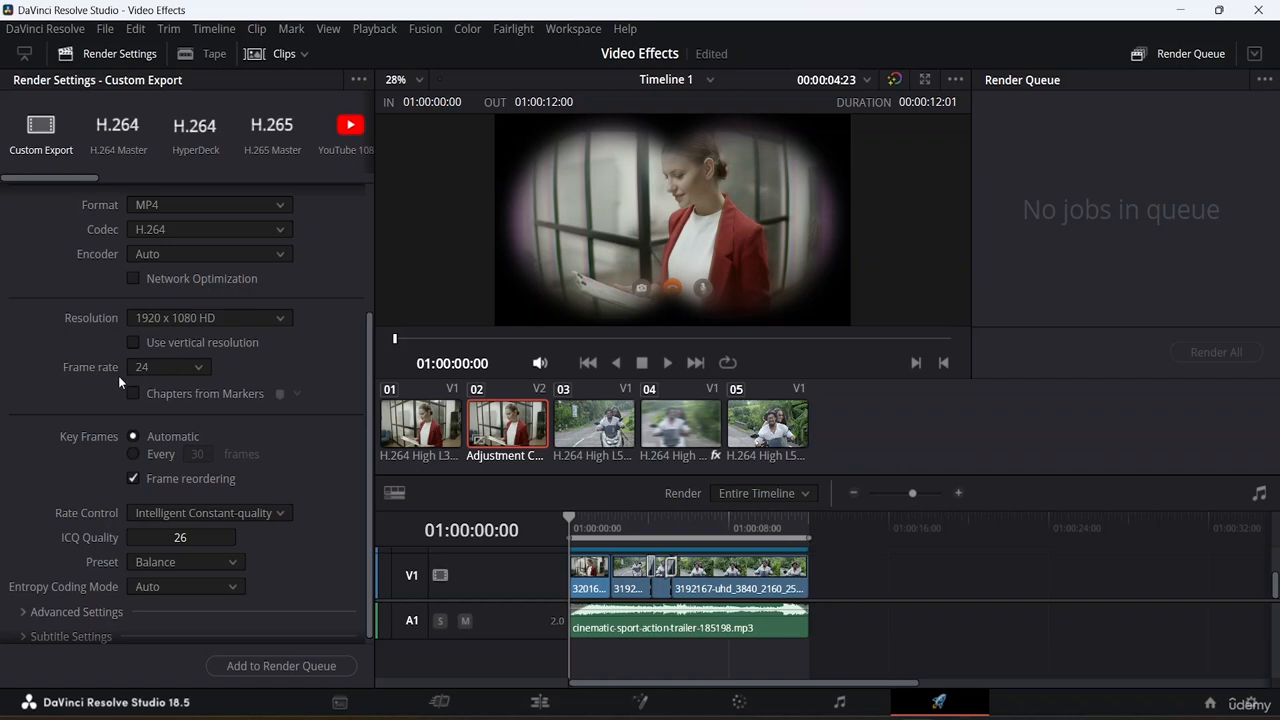
Expand the advanced video settings, examine the pixel aspect ratio, data levels, colour tags and bypass options, and collapse the section.
{"action": "scroll", "coordinate": [280, 375], "scroll_direction": "down", "scroll_amount": 1}
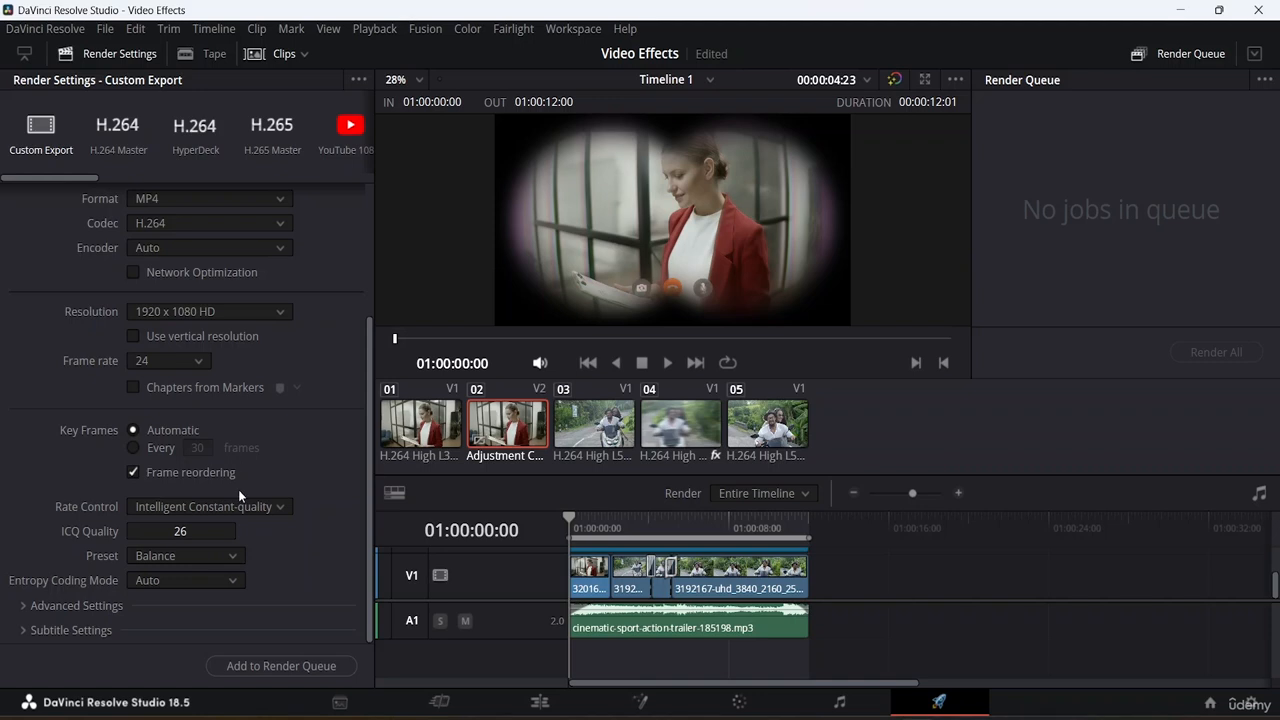
{"action": "left_click", "coordinate": [66, 605]}
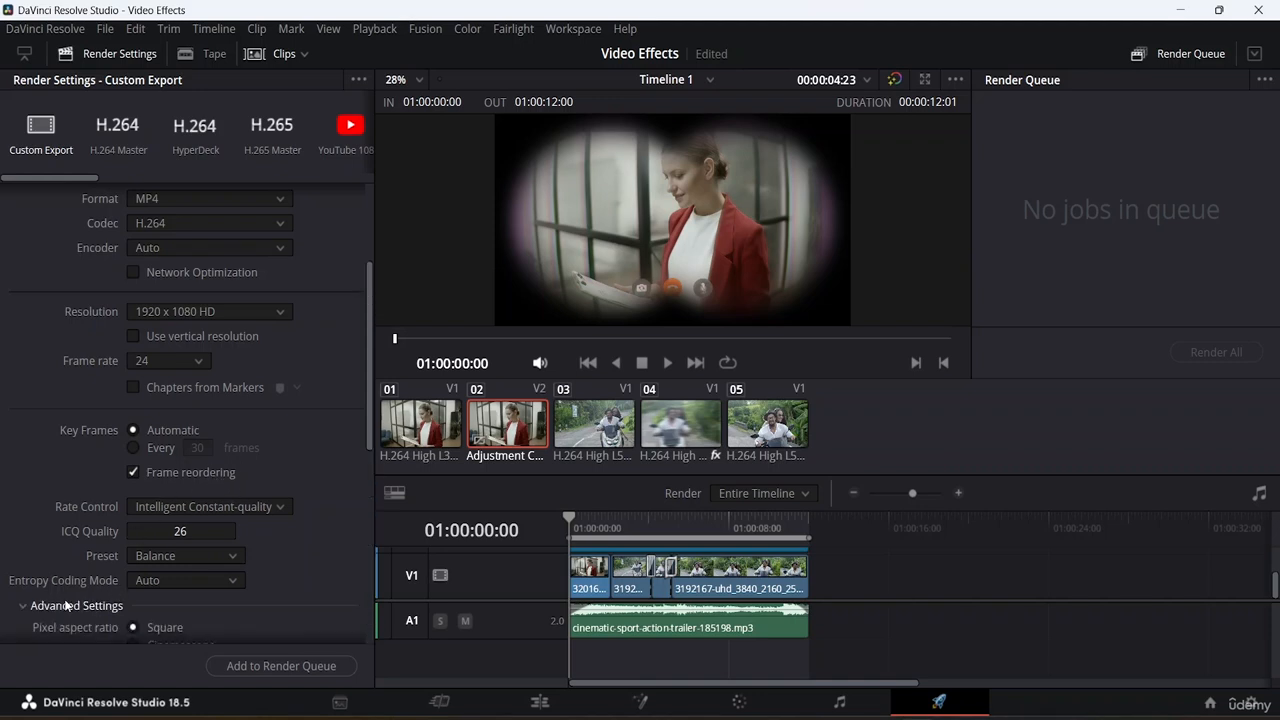
{"action": "scroll", "coordinate": [268, 402], "scroll_direction": "down", "scroll_amount": 5}
{"action": "scroll", "coordinate": [269, 401], "scroll_direction": "up", "scroll_amount": 3}
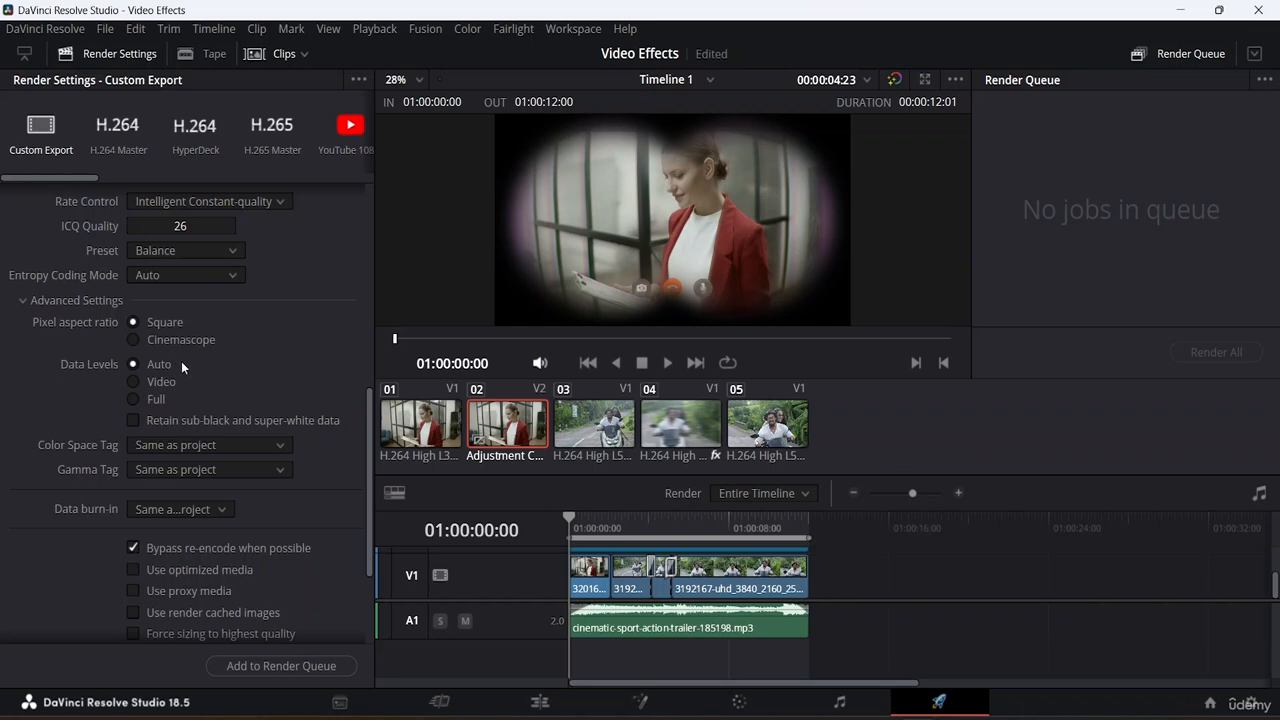
{"action": "scroll", "coordinate": [182, 466], "scroll_direction": "down", "scroll_amount": 3}
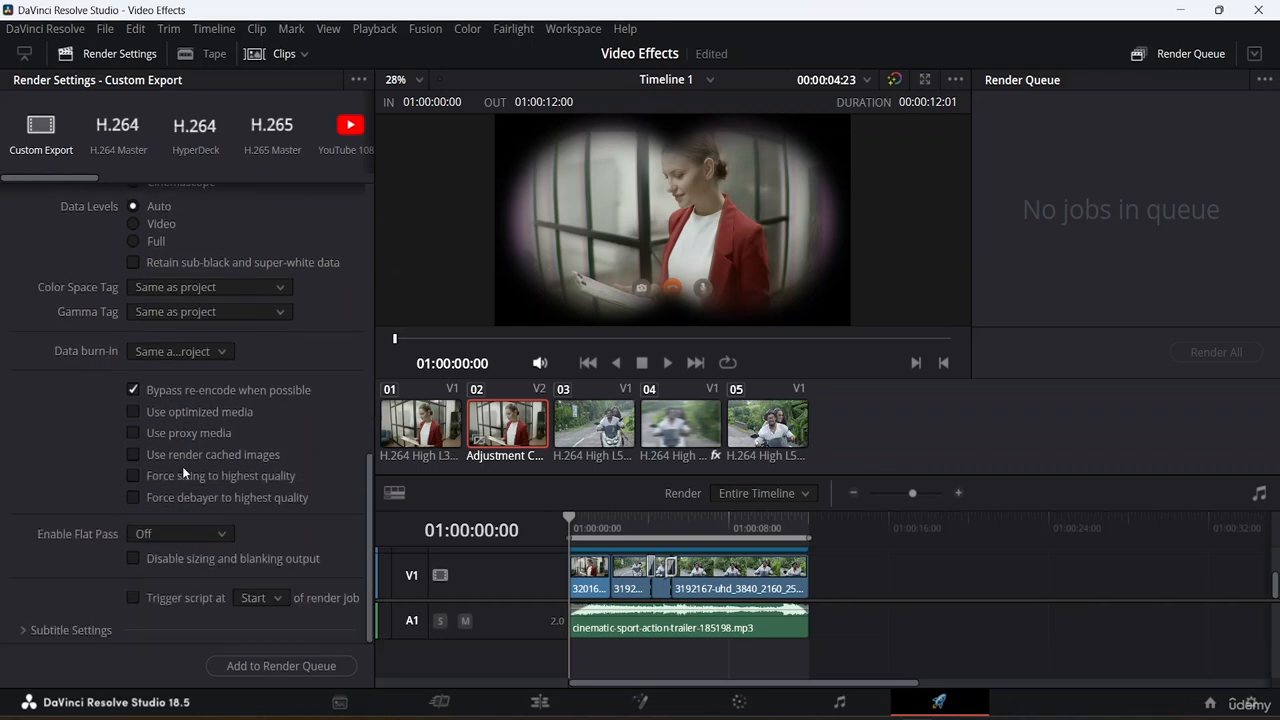
{"action": "scroll", "coordinate": [180, 465], "scroll_direction": "up", "scroll_amount": 10}
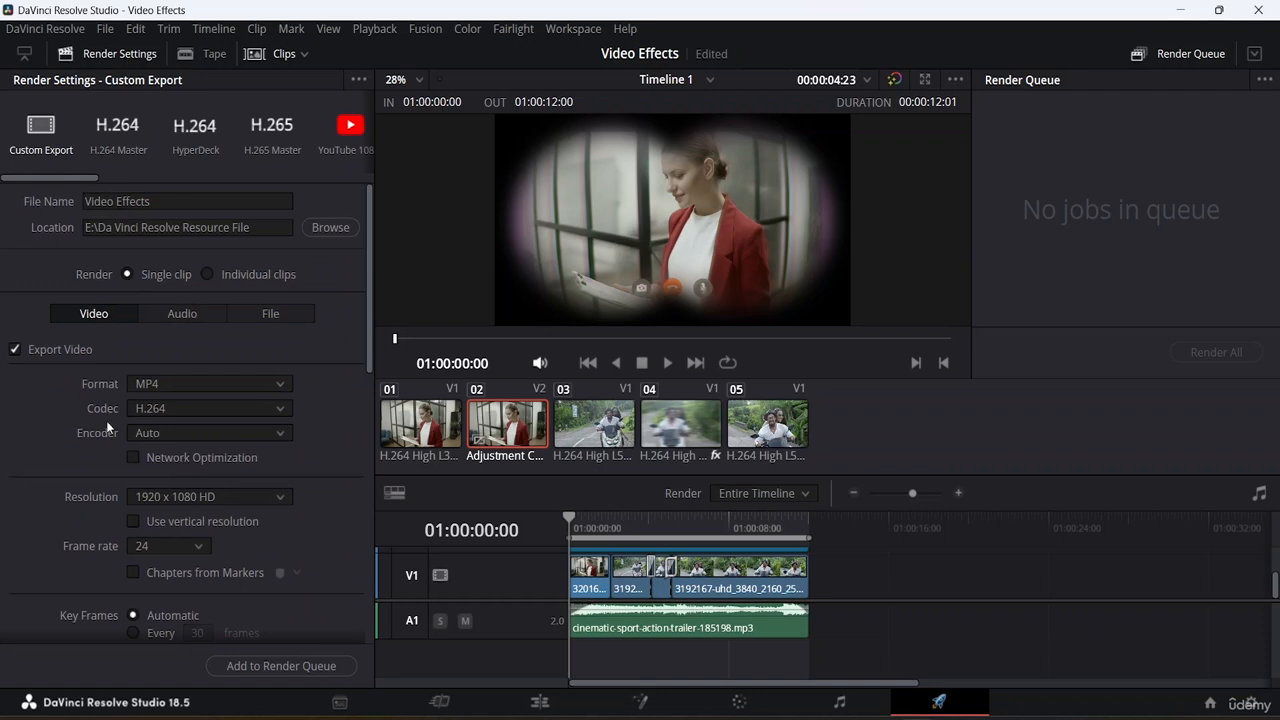
{"action": "scroll", "coordinate": [83, 395], "scroll_direction": "down", "scroll_amount": 8}
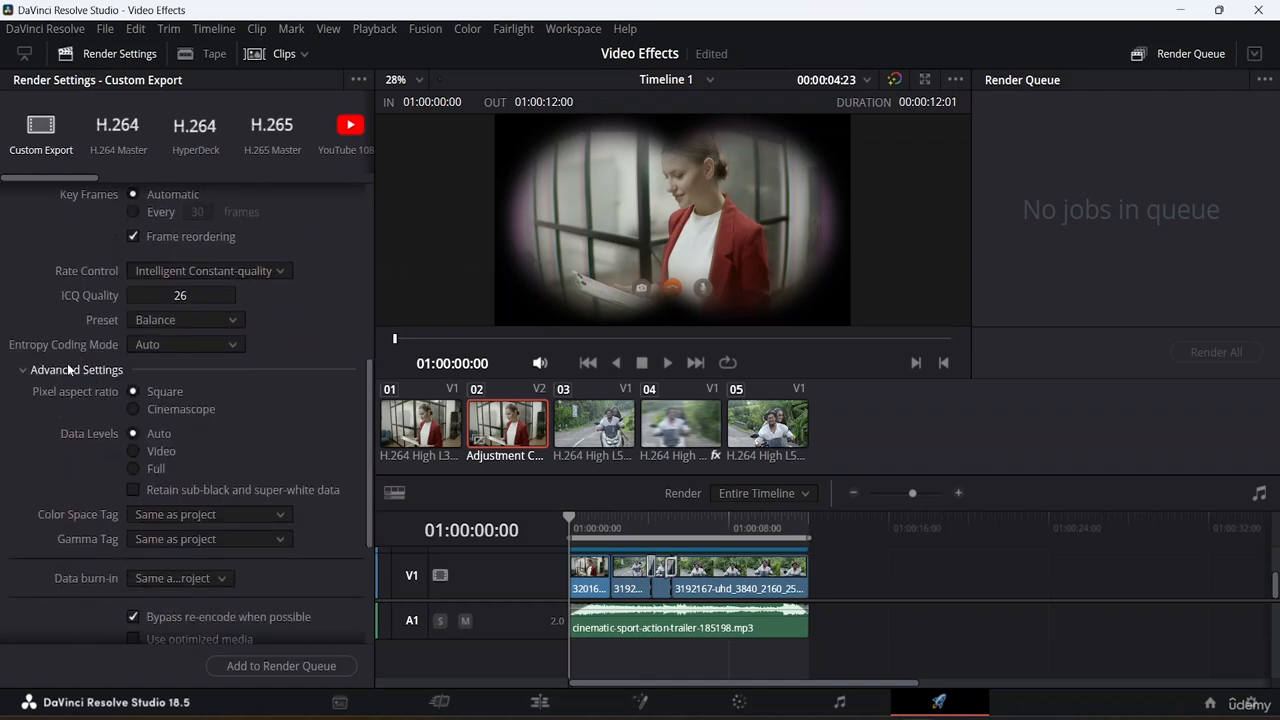
{"action": "left_click", "coordinate": [68, 369]}
{"action": "scroll", "coordinate": [179, 401], "scroll_direction": "up", "scroll_amount": 3}
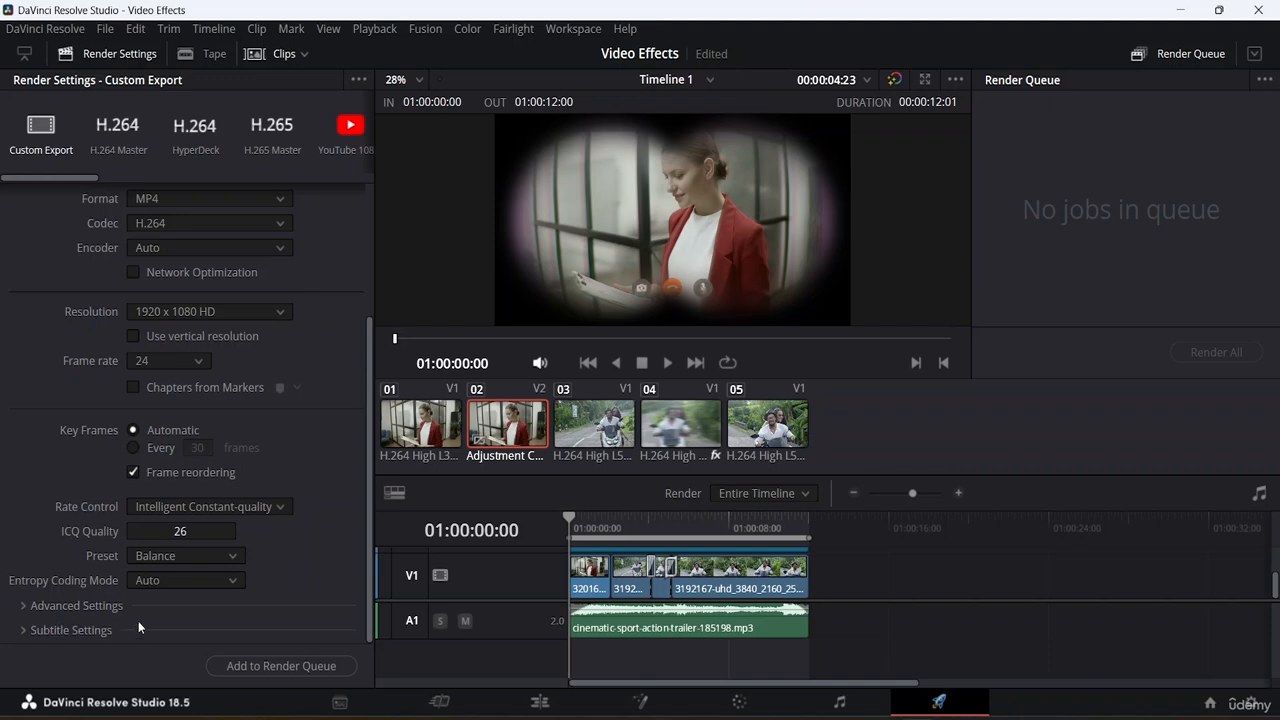
Expand the subtitle settings, examine the subtitle export options without enabling them, and collapse the section.
{"action": "left_click", "coordinate": [43, 632]}
{"action": "scroll", "coordinate": [163, 496], "scroll_direction": "down", "scroll_amount": 3}
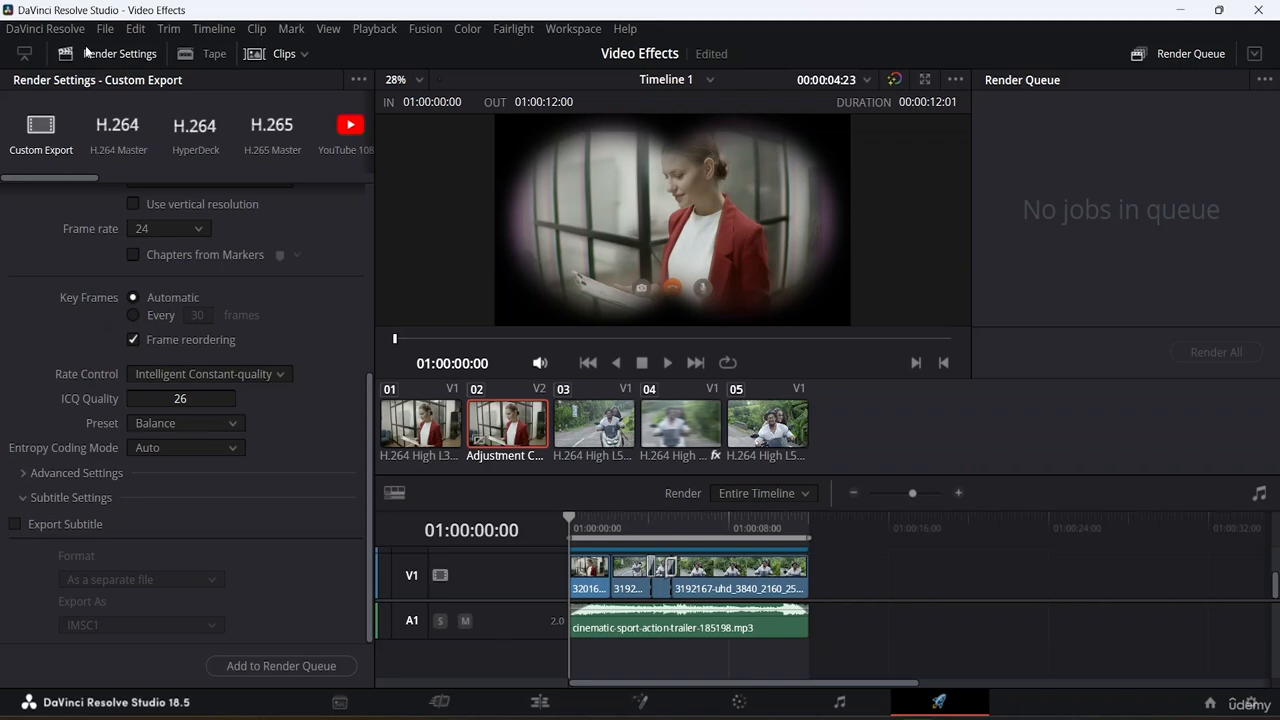
{"action": "left_click", "coordinate": [62, 526]}
{"action": "scroll", "coordinate": [158, 524], "scroll_direction": "up", "scroll_amount": 3}
{"action": "scroll", "coordinate": [158, 517], "scroll_direction": "down", "scroll_amount": 3}
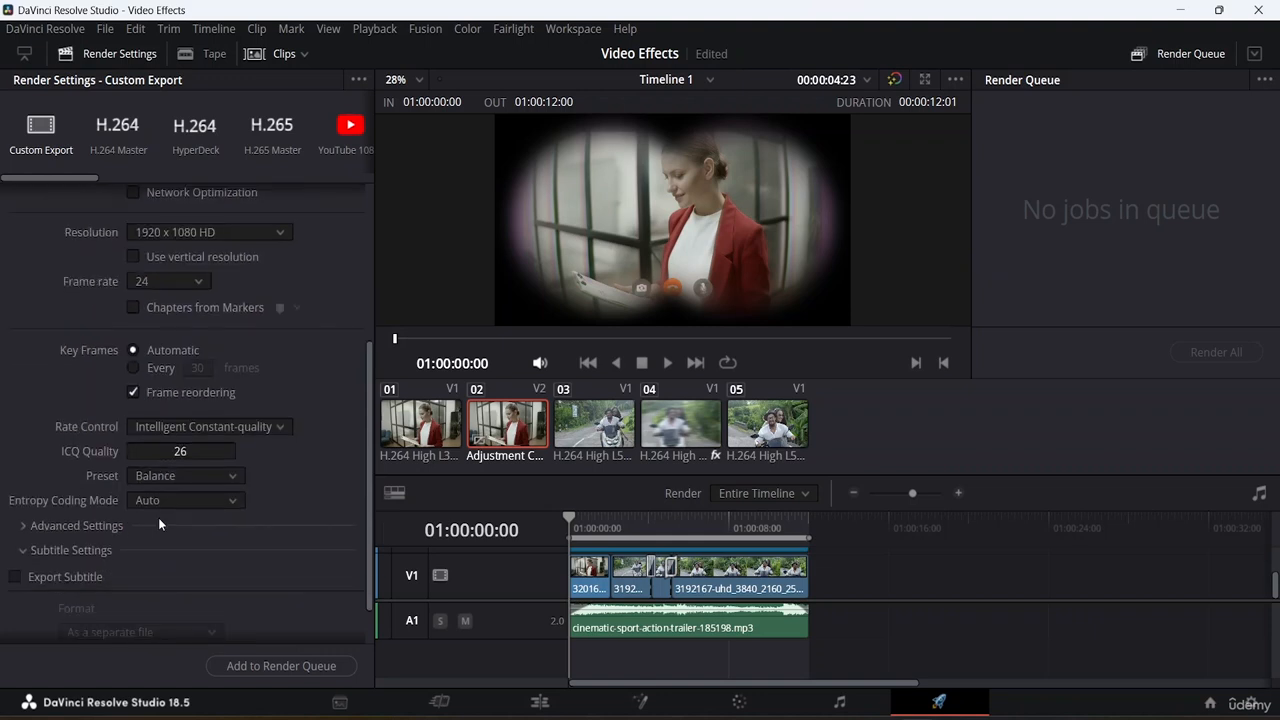
{"action": "left_click", "coordinate": [66, 551]}
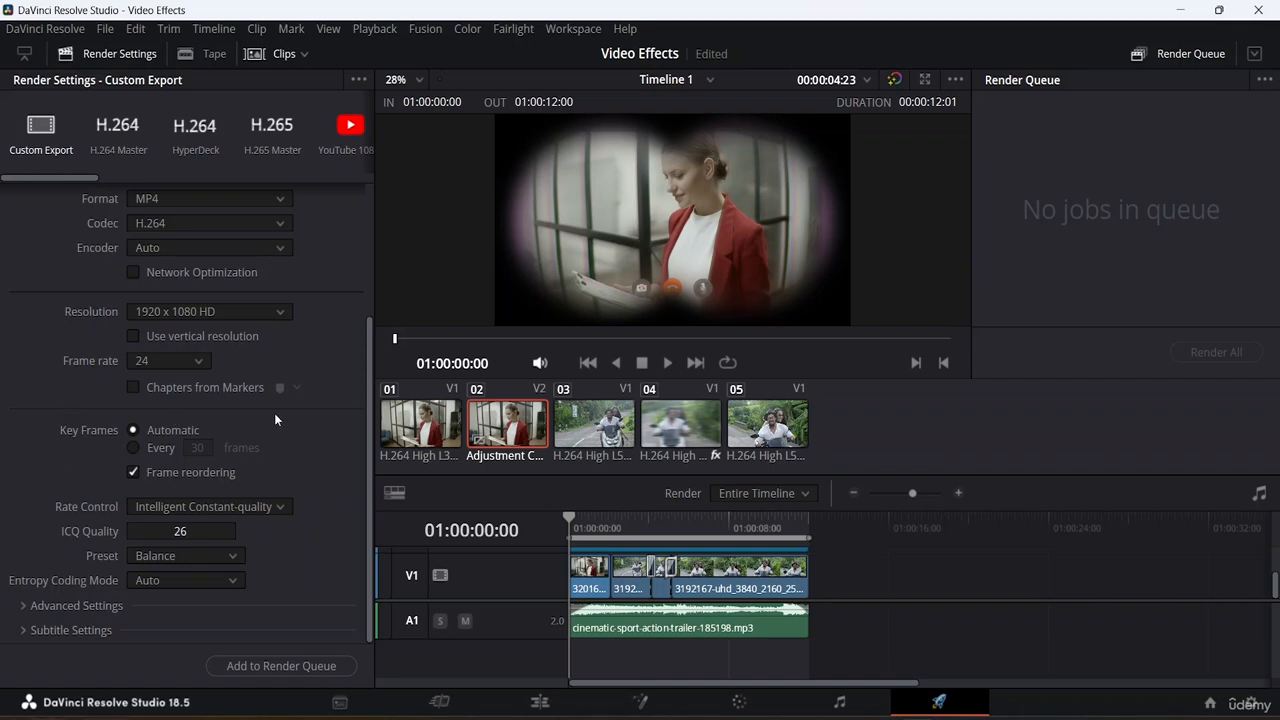
Add the configured Video Effects export to the render queue.
{"action": "scroll", "coordinate": [274, 413], "scroll_direction": "up", "scroll_amount": 3}
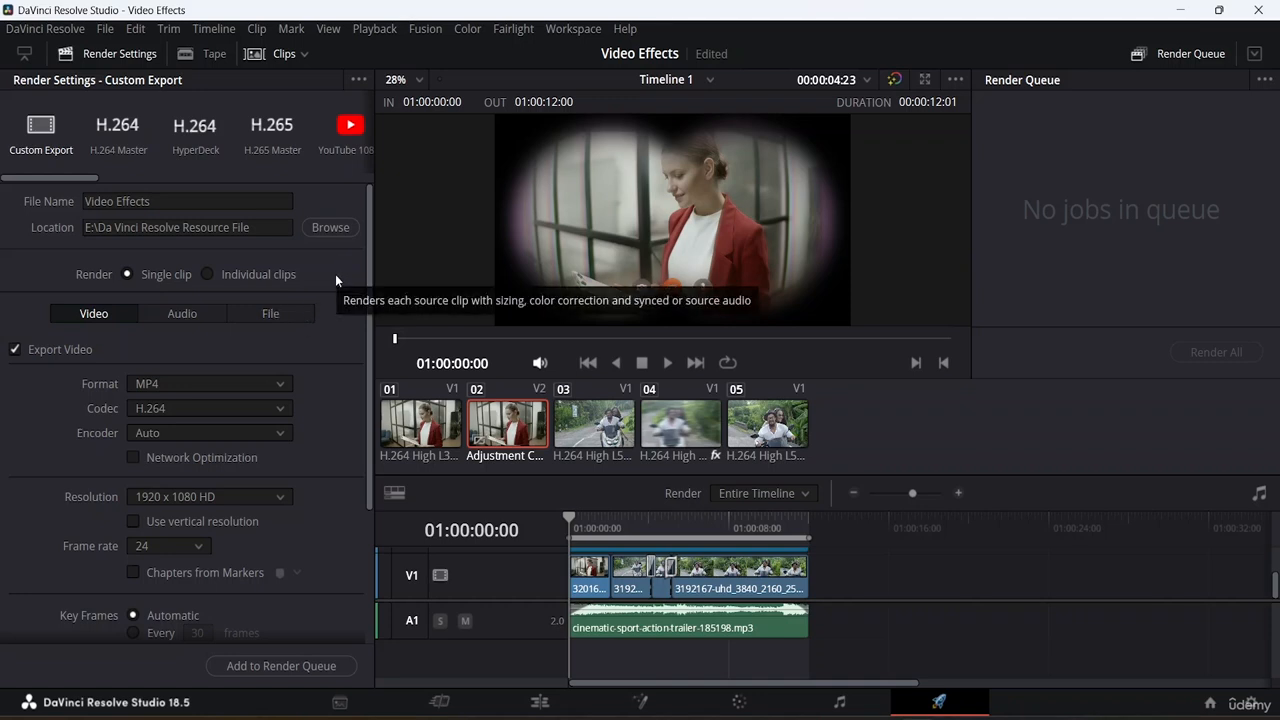
{"action": "left_click", "coordinate": [318, 669]}
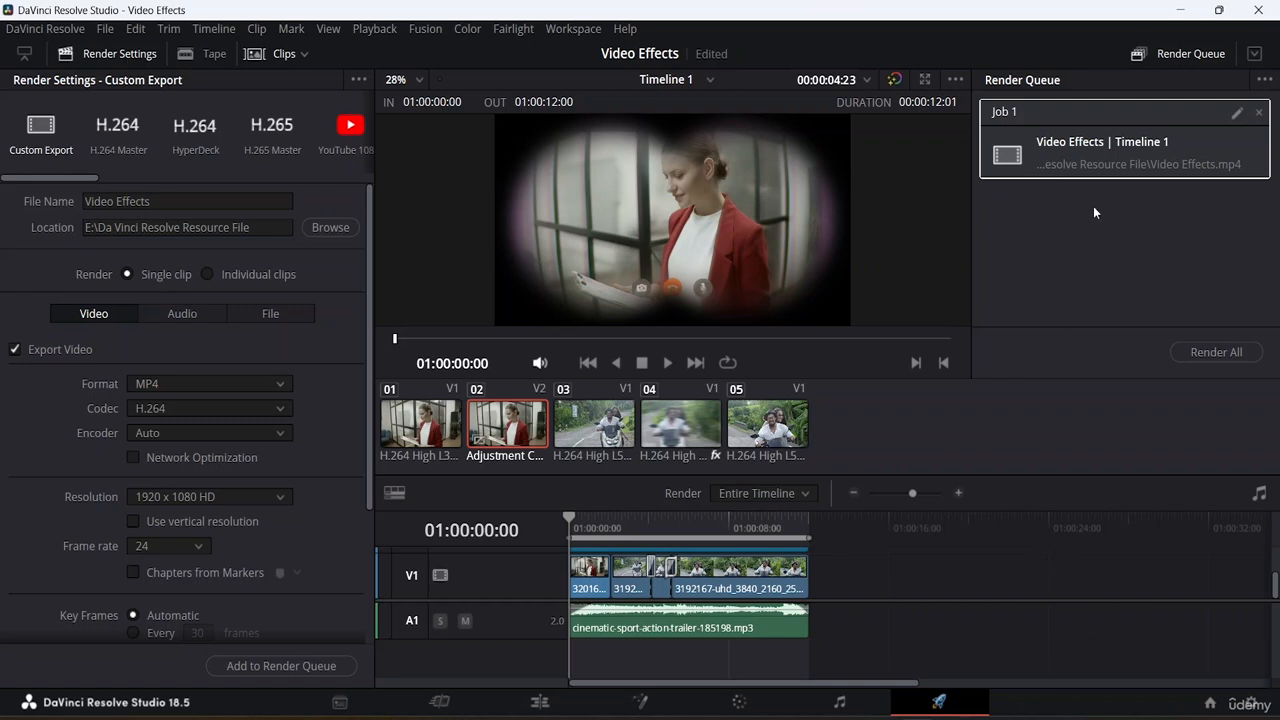
Open Job 1 in the render queue for editing and save the render job with its current settings.
{"action": "left_click", "coordinate": [1237, 113]}
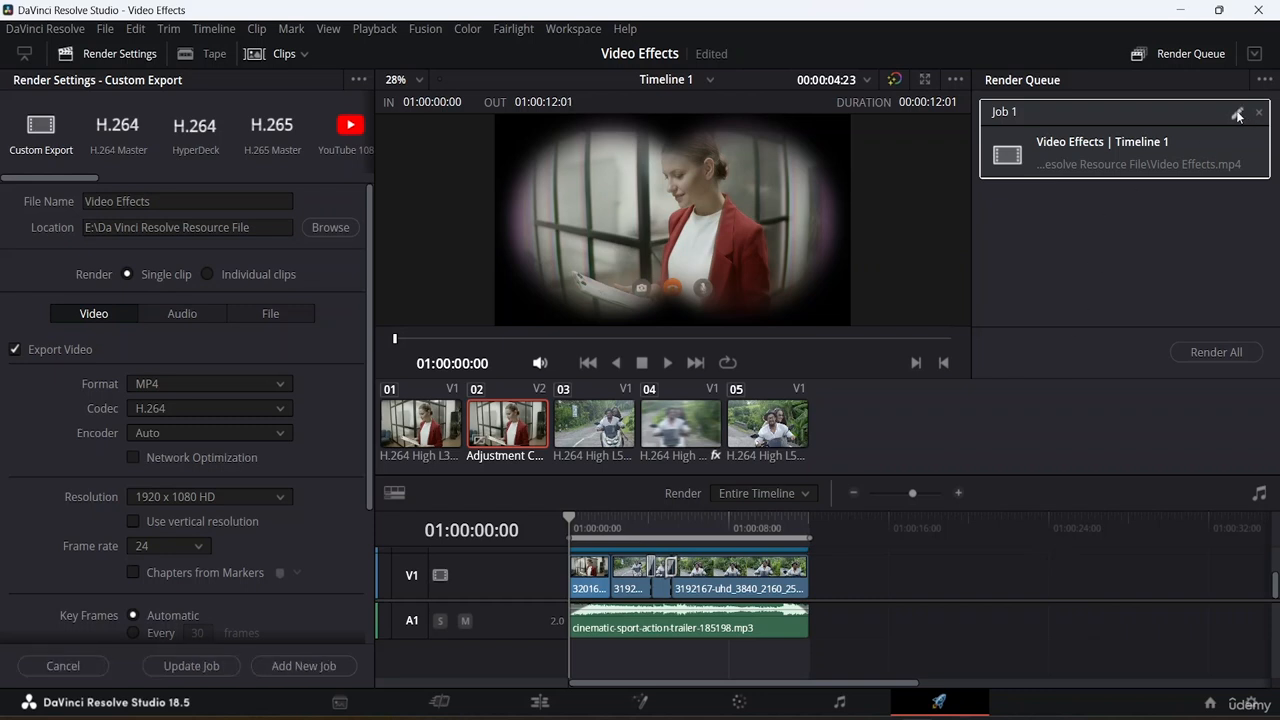
{"action": "left_click", "coordinate": [1237, 113]}
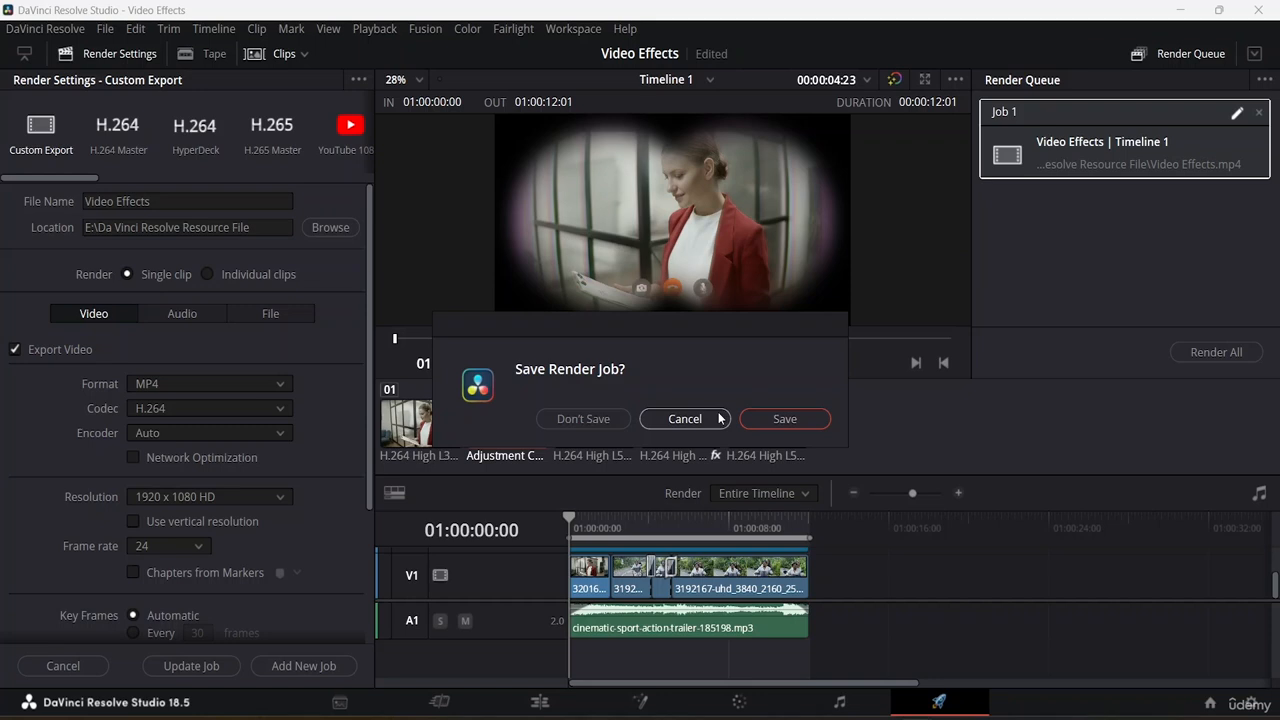
{"action": "left_click", "coordinate": [685, 418]}
{"action": "left_click", "coordinate": [1126, 257]}
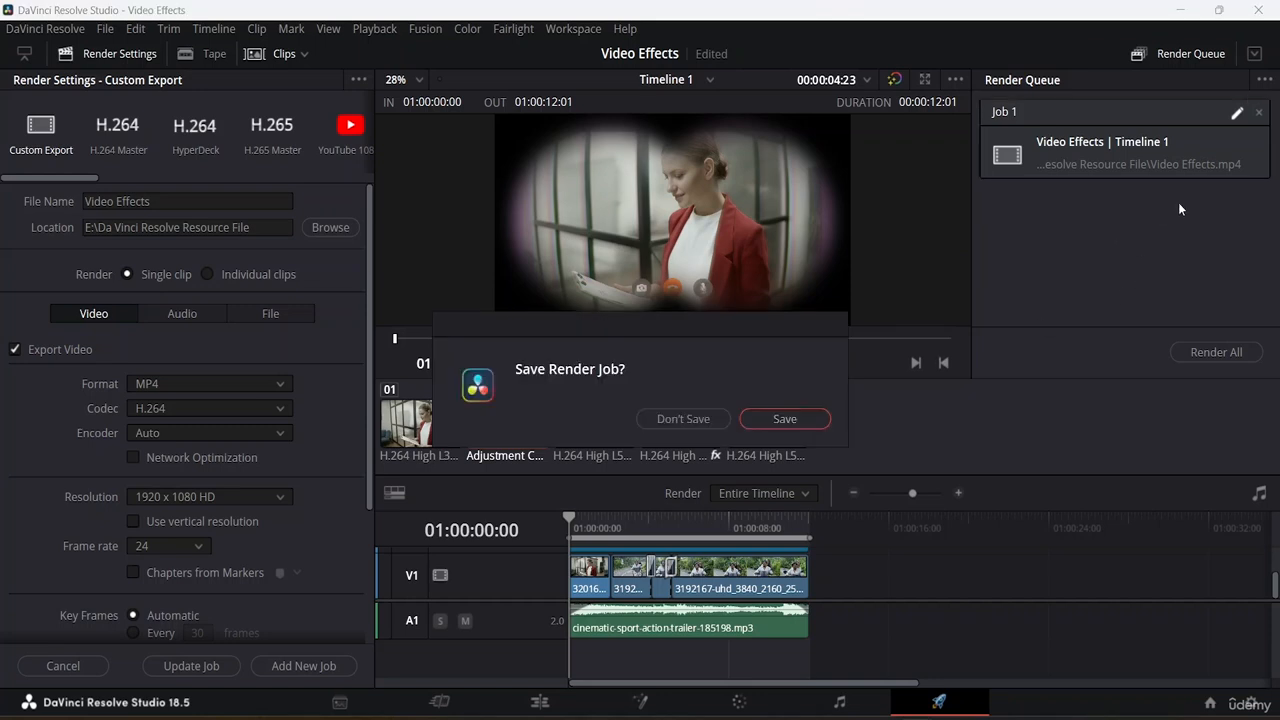
{"action": "left_click", "coordinate": [785, 419]}
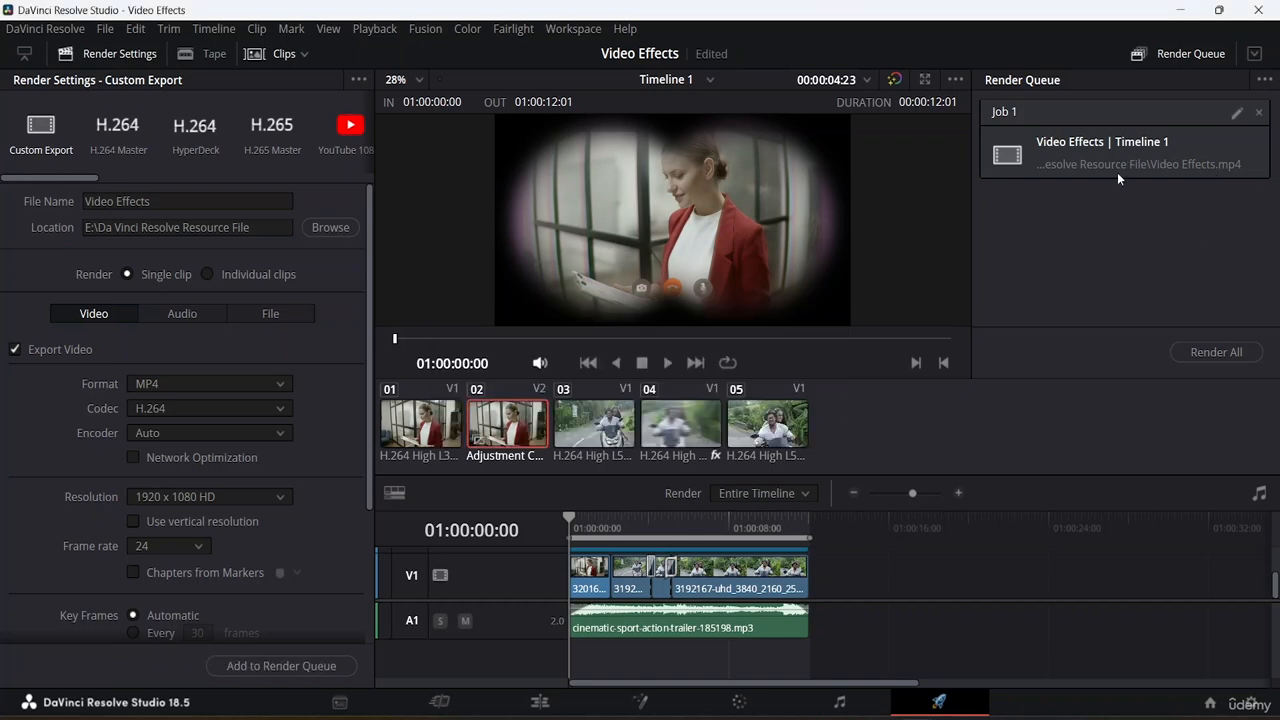
Render all jobs in the render queue.
{"action": "left_click", "coordinate": [1213, 353]}
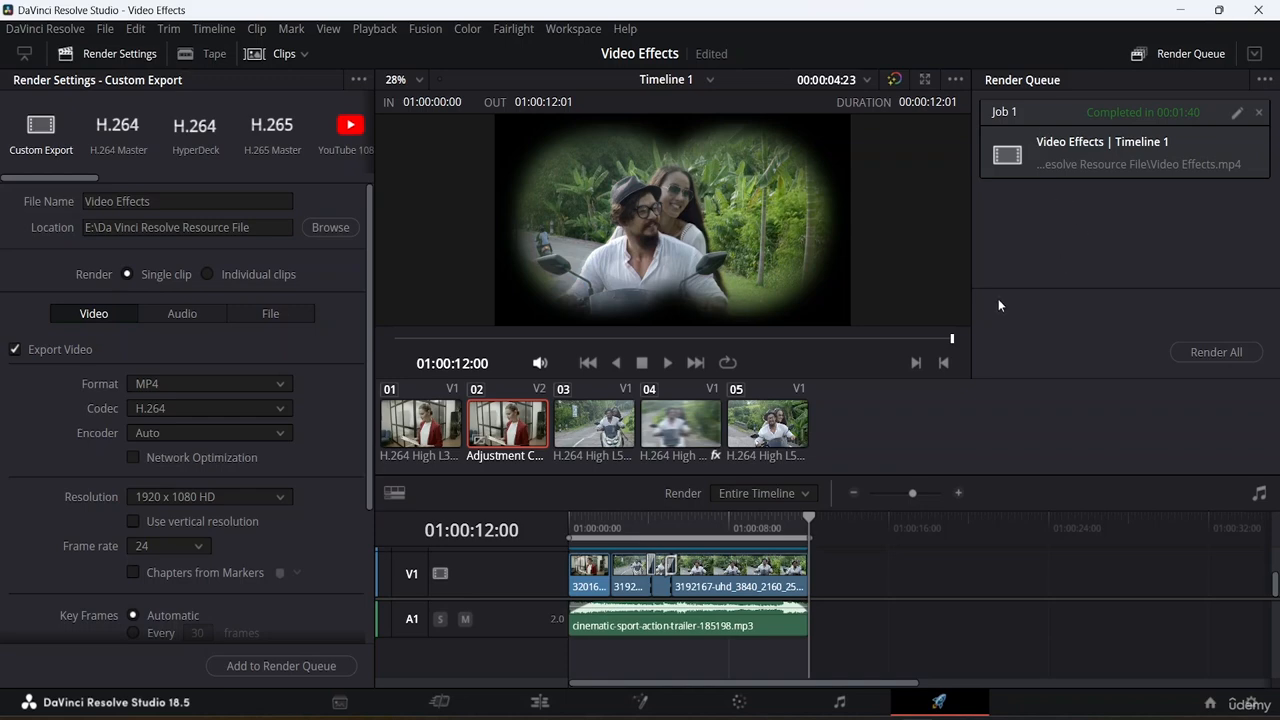
Switch to File Explorer and open the Da Vinci Resolve Resource File folder on New Volume (E:).
{"action": "left_click", "coordinate": [515, 707]}
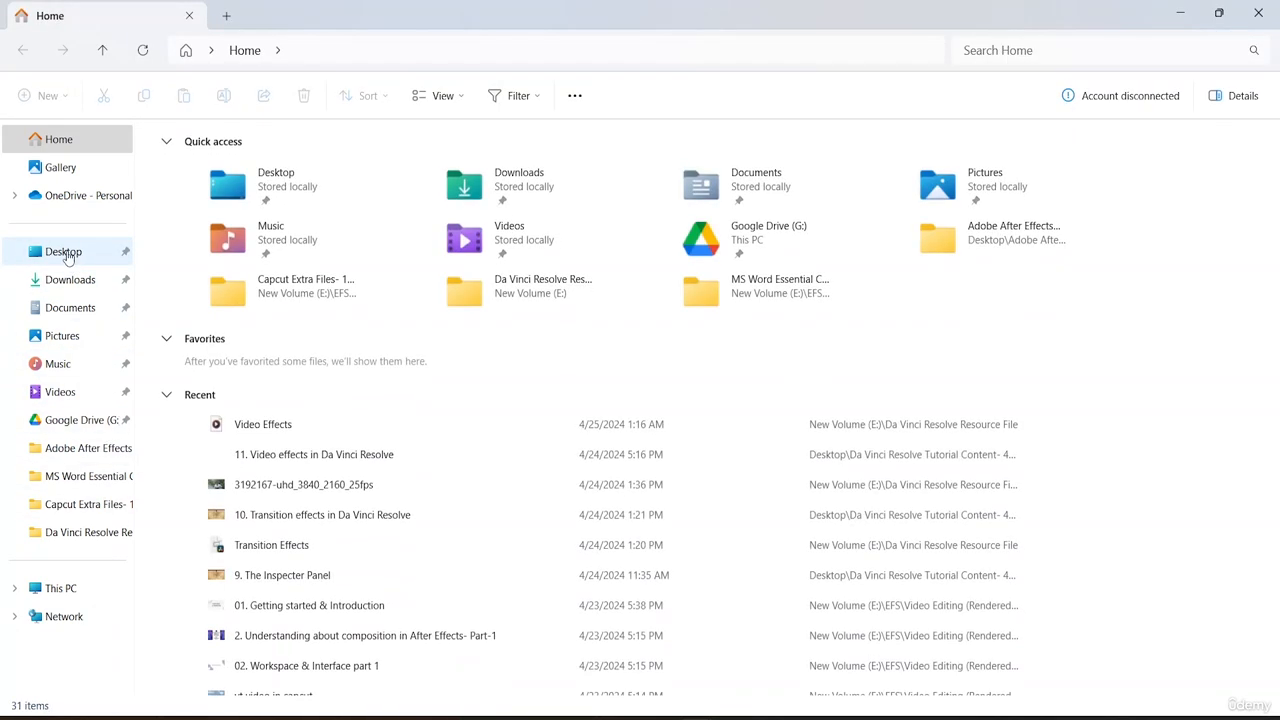
{"action": "left_click", "coordinate": [82, 592]}
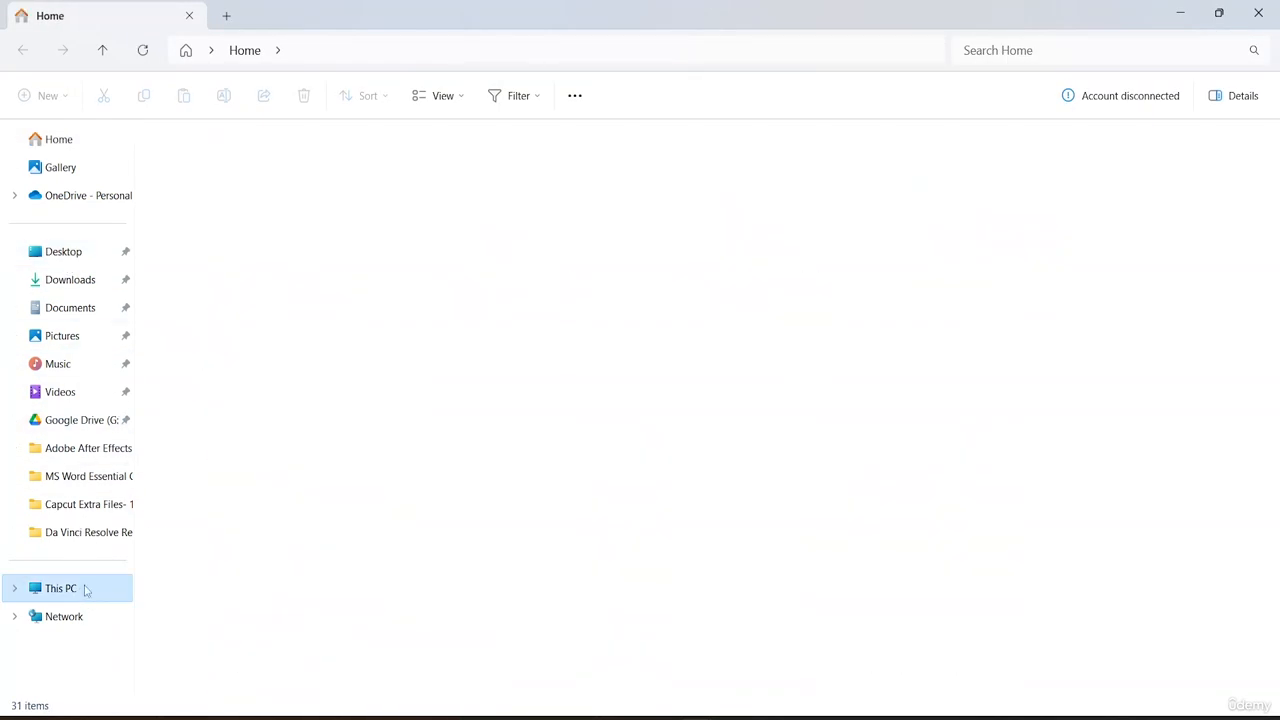
{"action": "double_click", "coordinate": [660, 160]}
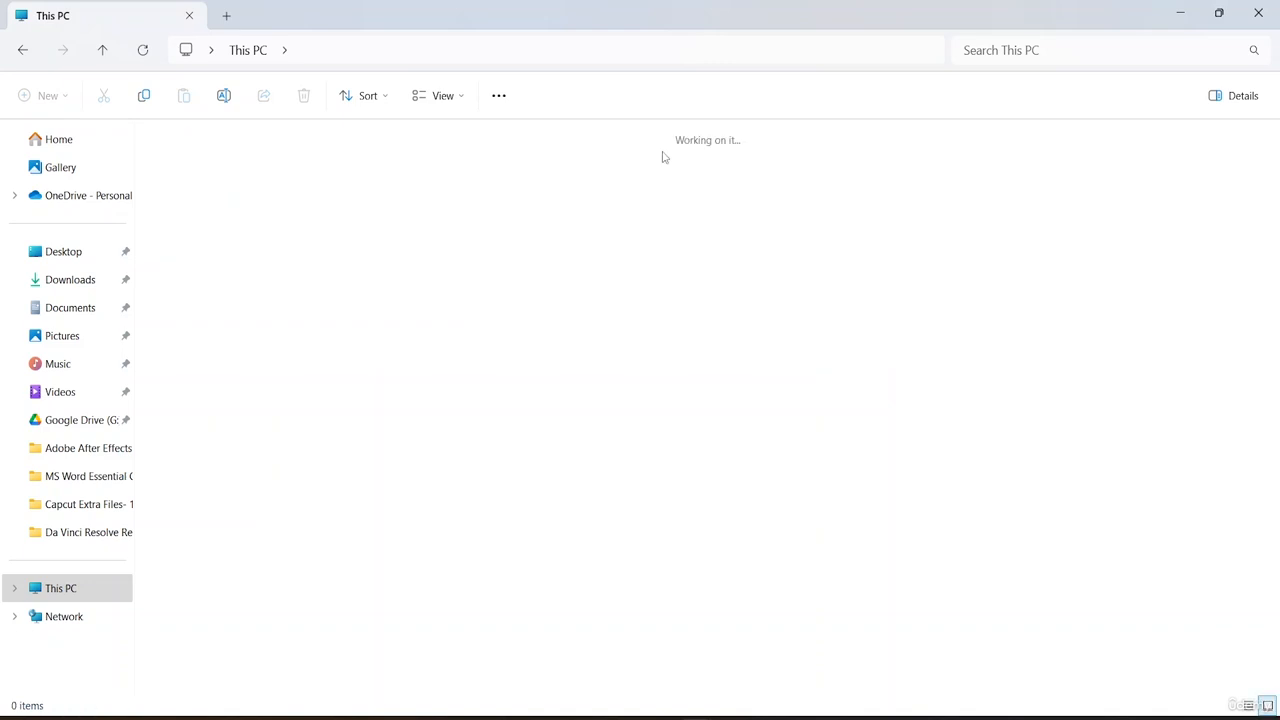
{"action": "double_click", "coordinate": [313, 225]}
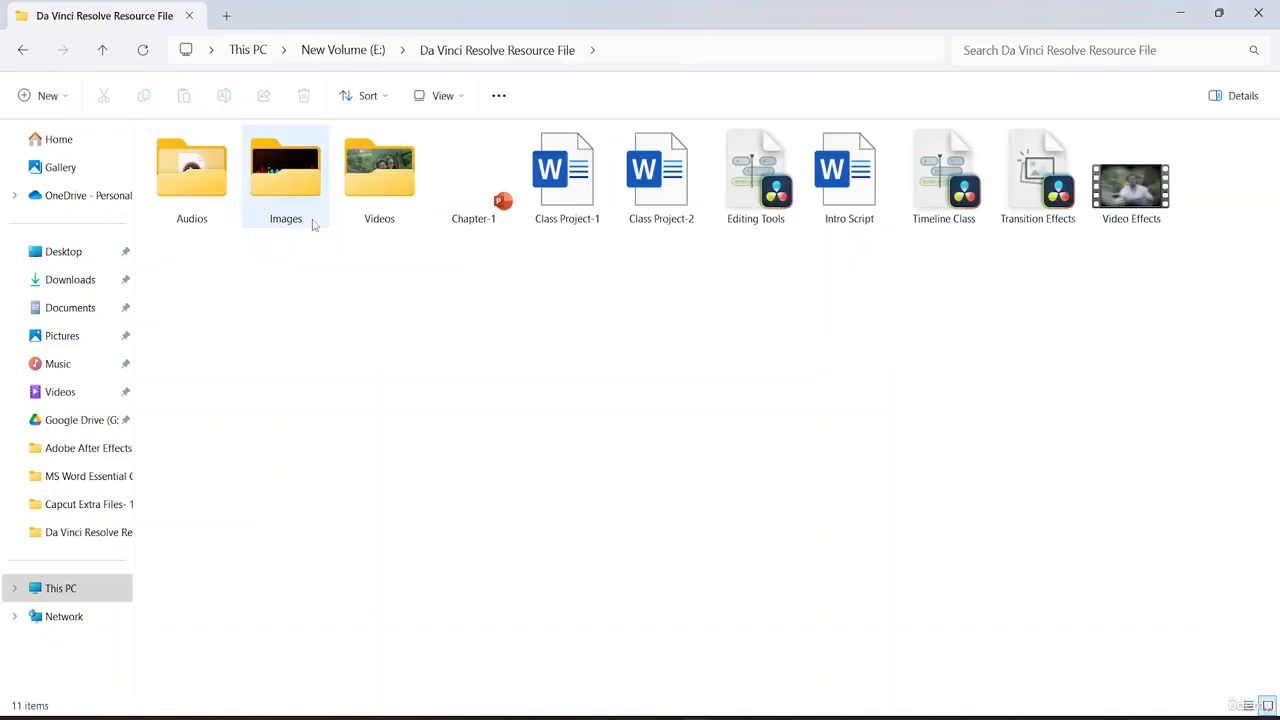
Look inside the Videos subfolder and return to the Da Vinci Resolve Resource File folder.
{"action": "double_click", "coordinate": [388, 192]}
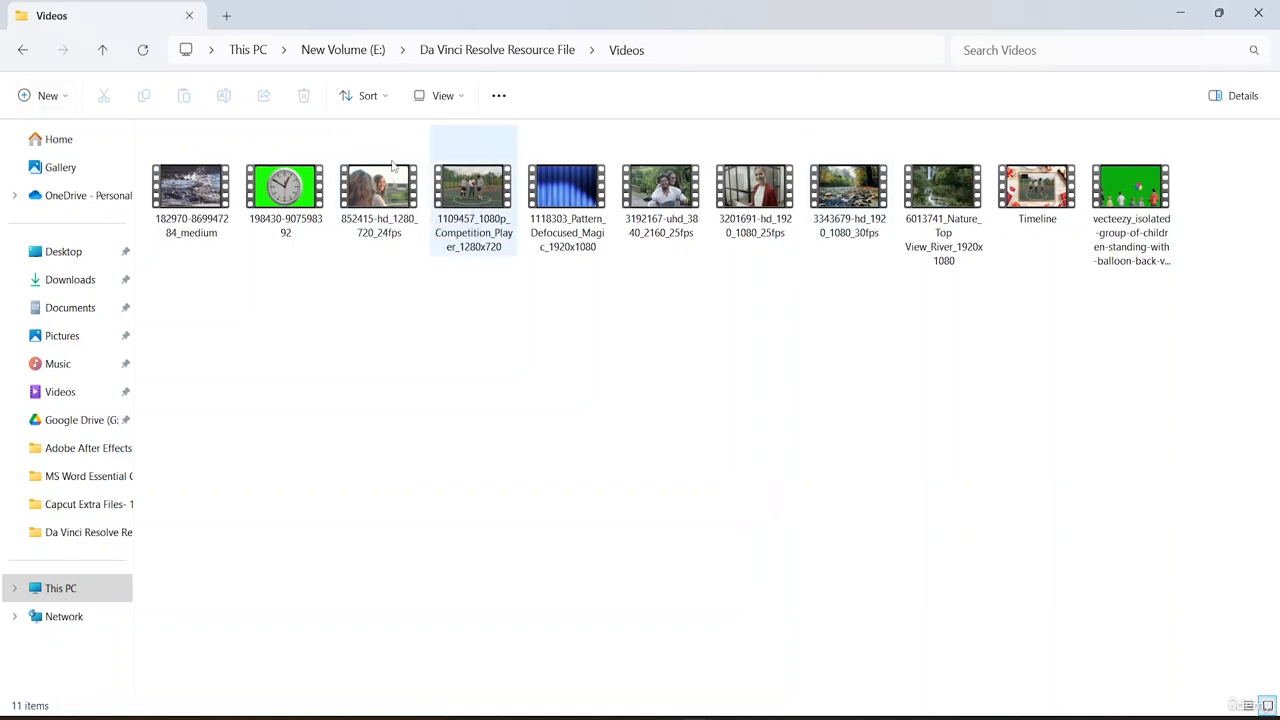
{"action": "left_click", "coordinate": [20, 52]}
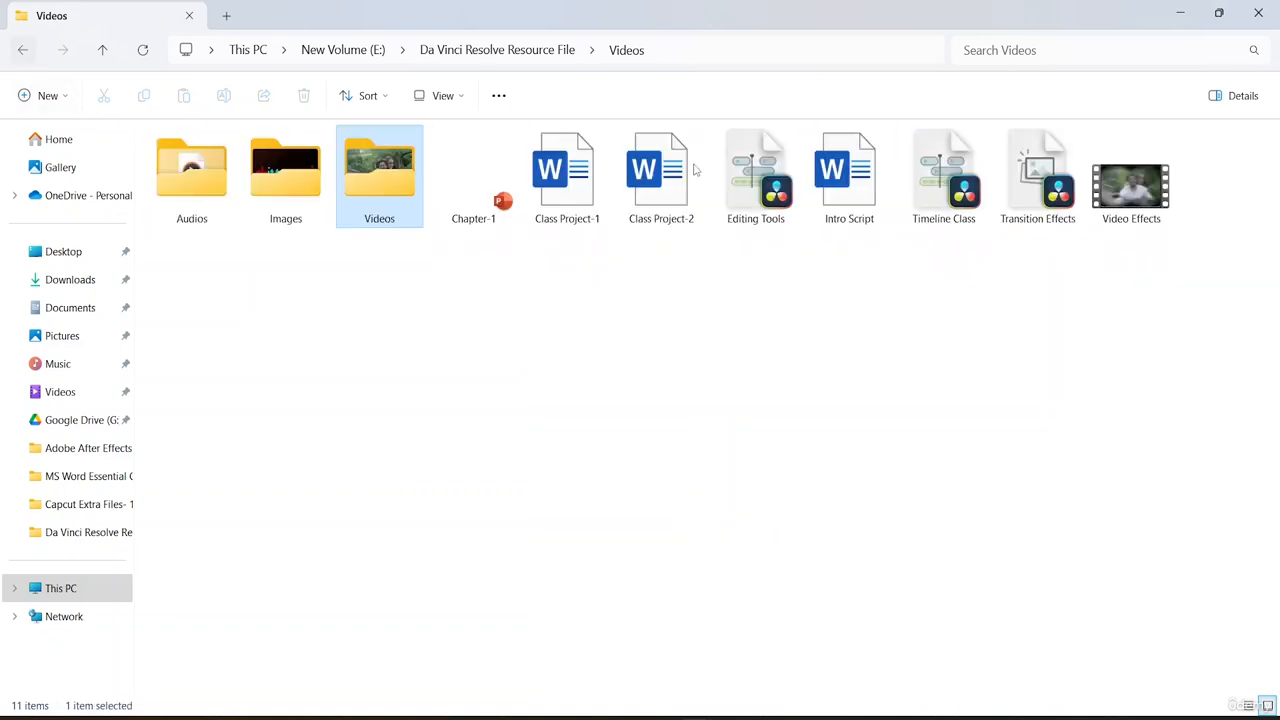
{"action": "left_click", "coordinate": [20, 52]}
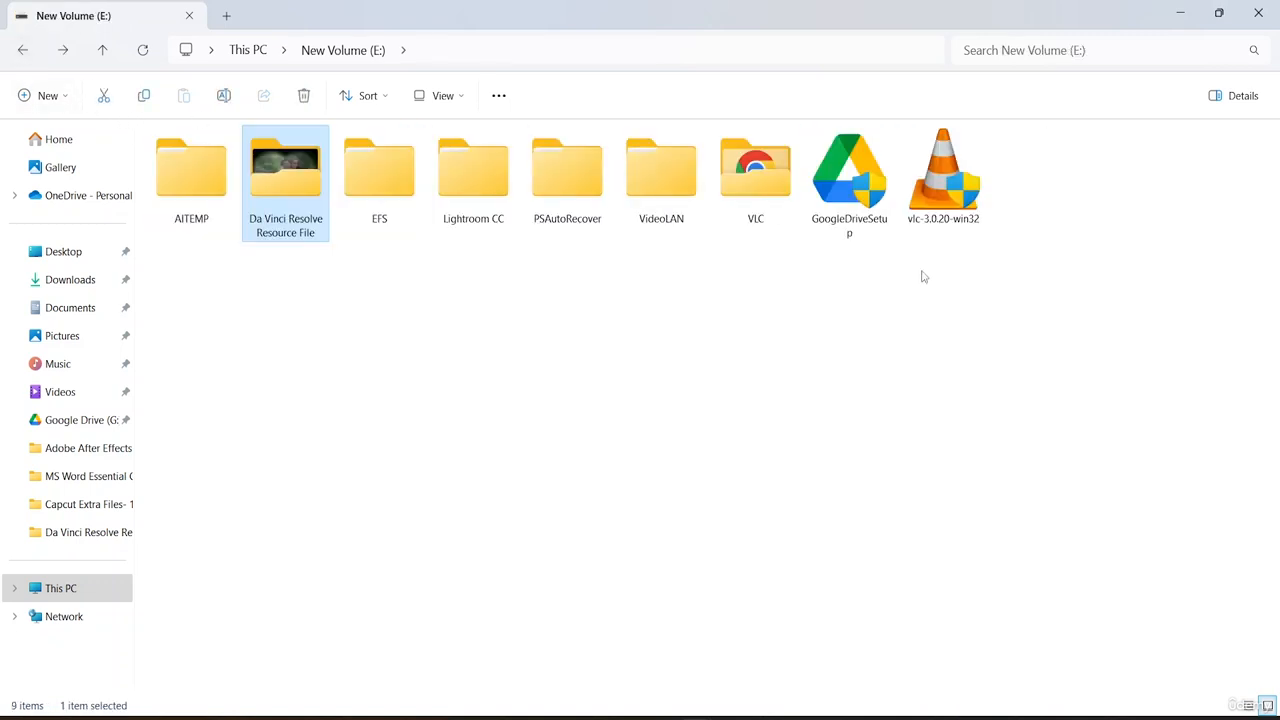
{"action": "double_click", "coordinate": [300, 206]}
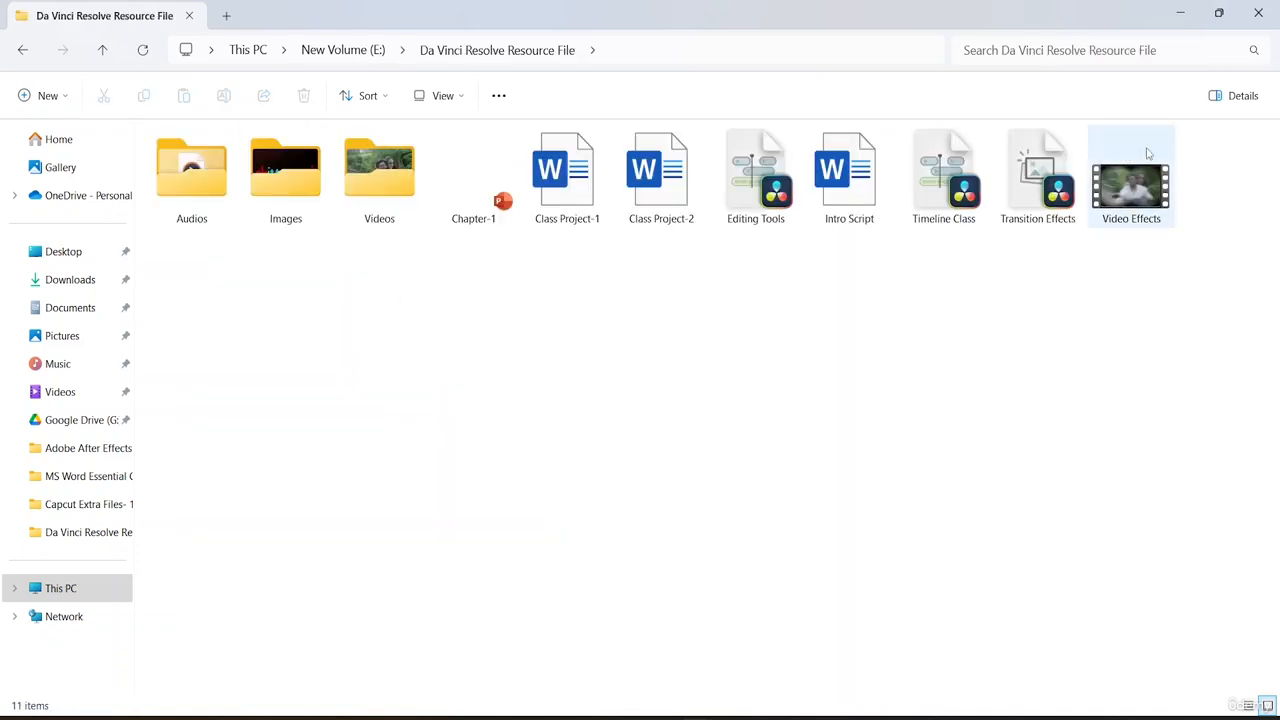
Play the exported Video Effects file in Media Player to check the render, and close the player.
{"action": "mouse_move", "coordinate": [1122, 200]}
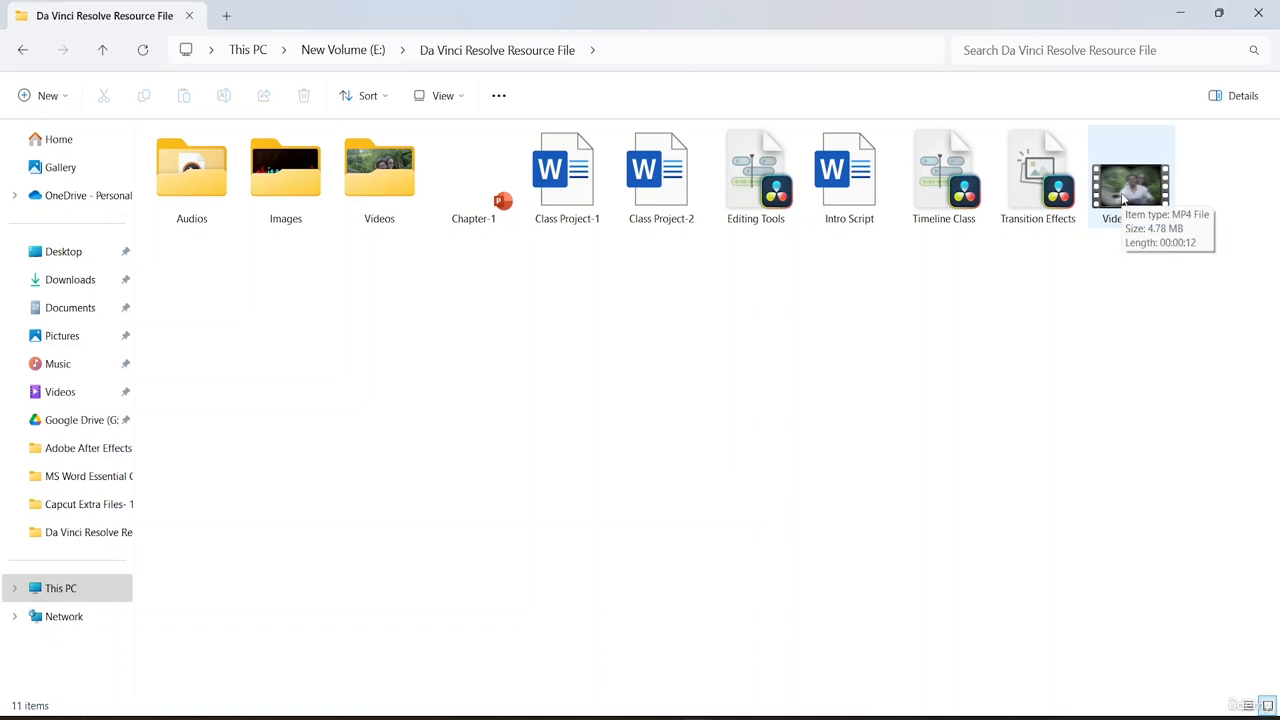
{"action": "left_click", "coordinate": [1147, 207]}
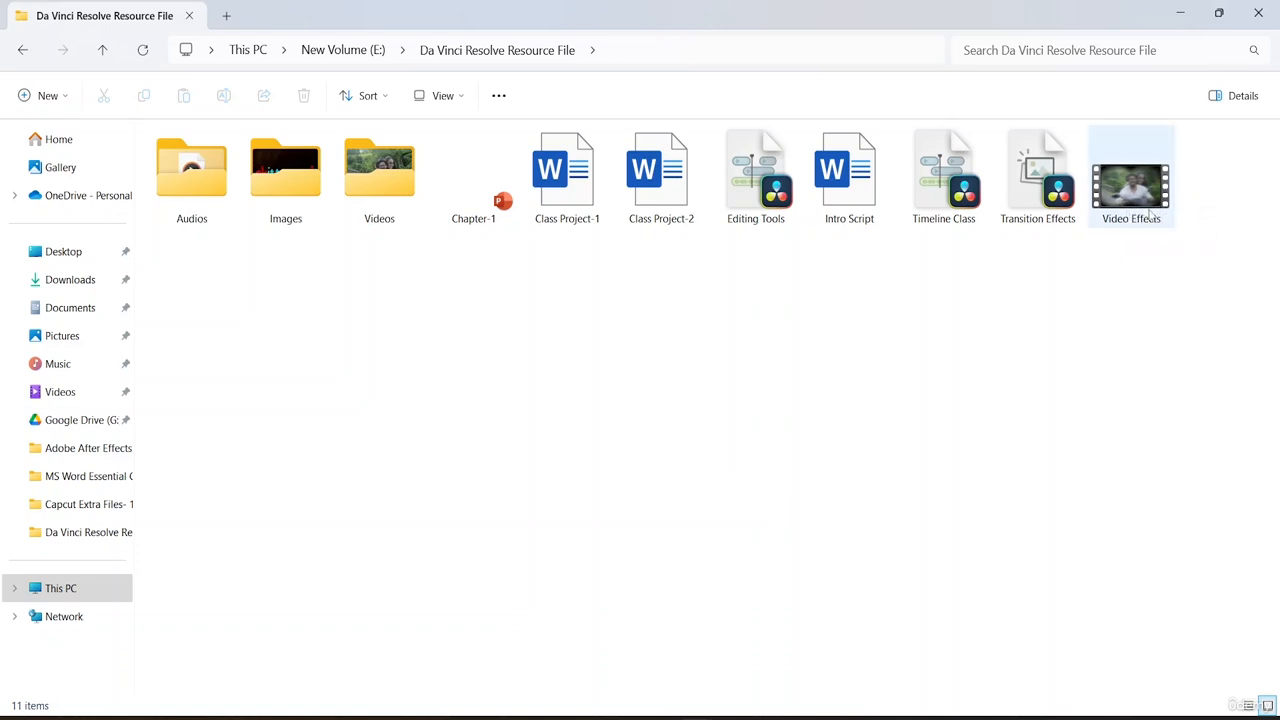
{"action": "double_click", "coordinate": [1148, 206]}
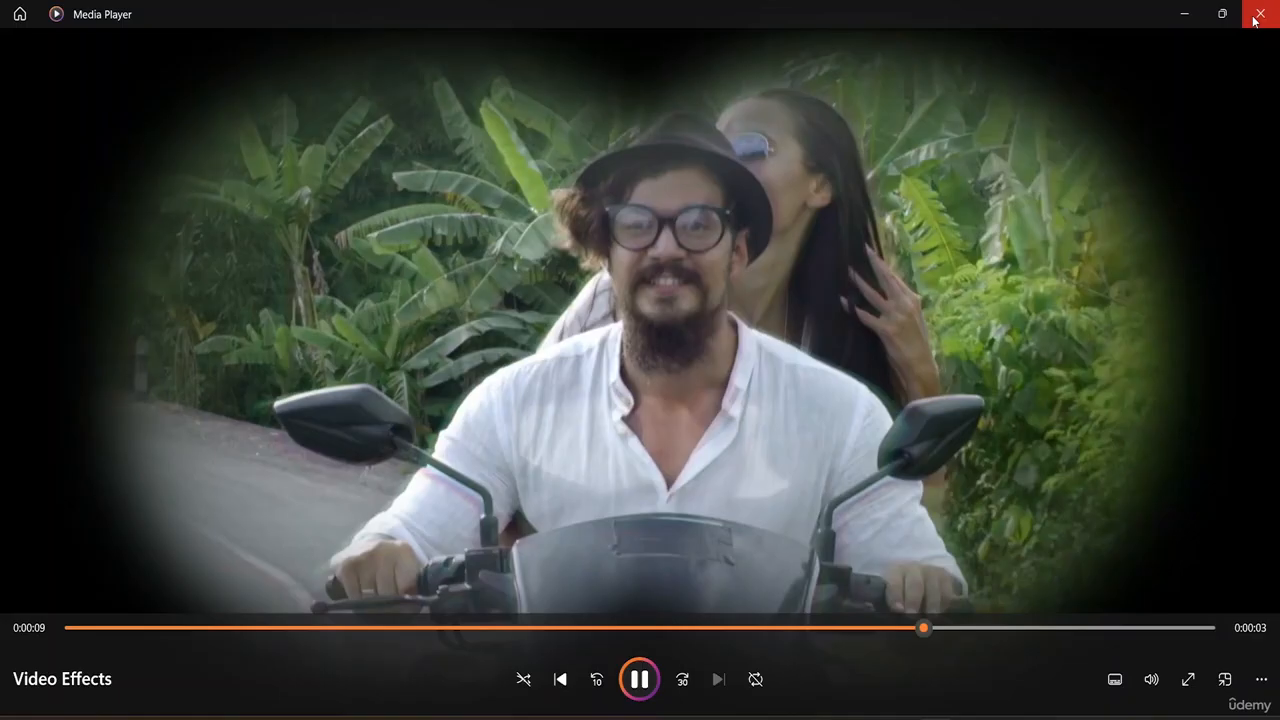
{"action": "left_click", "coordinate": [1260, 13]}
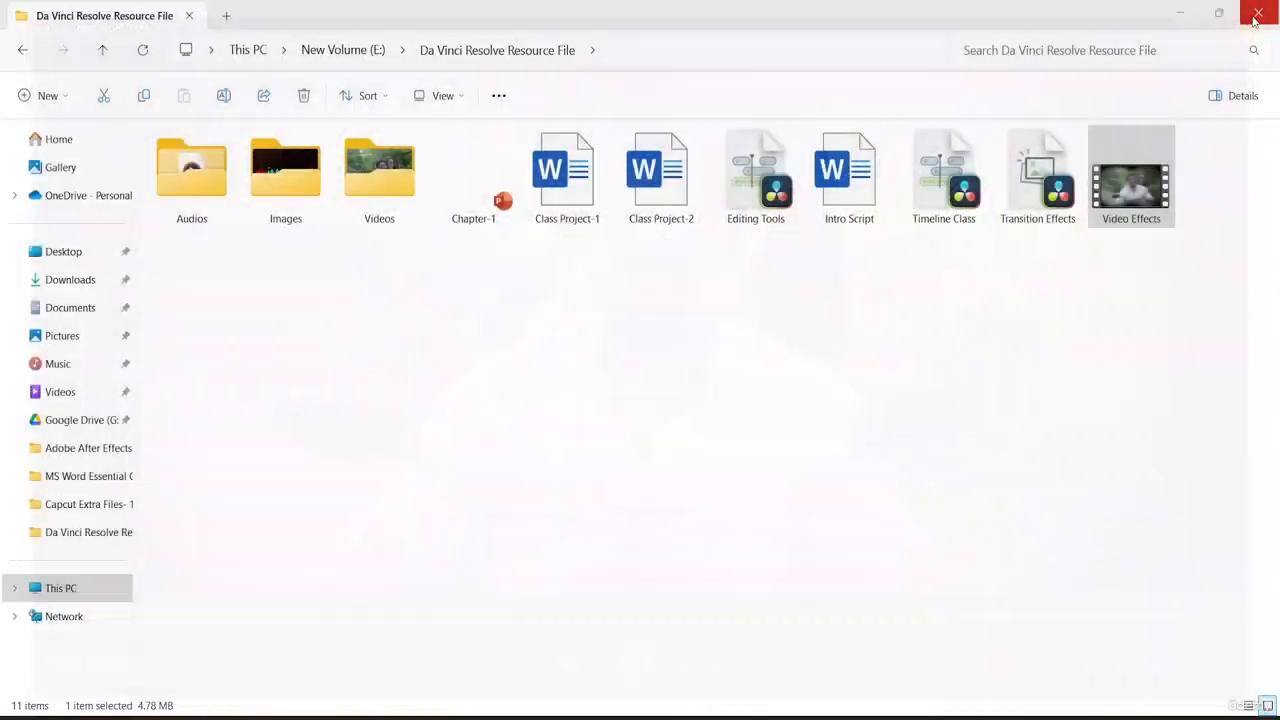
{"action": "left_click", "coordinate": [994, 417]}
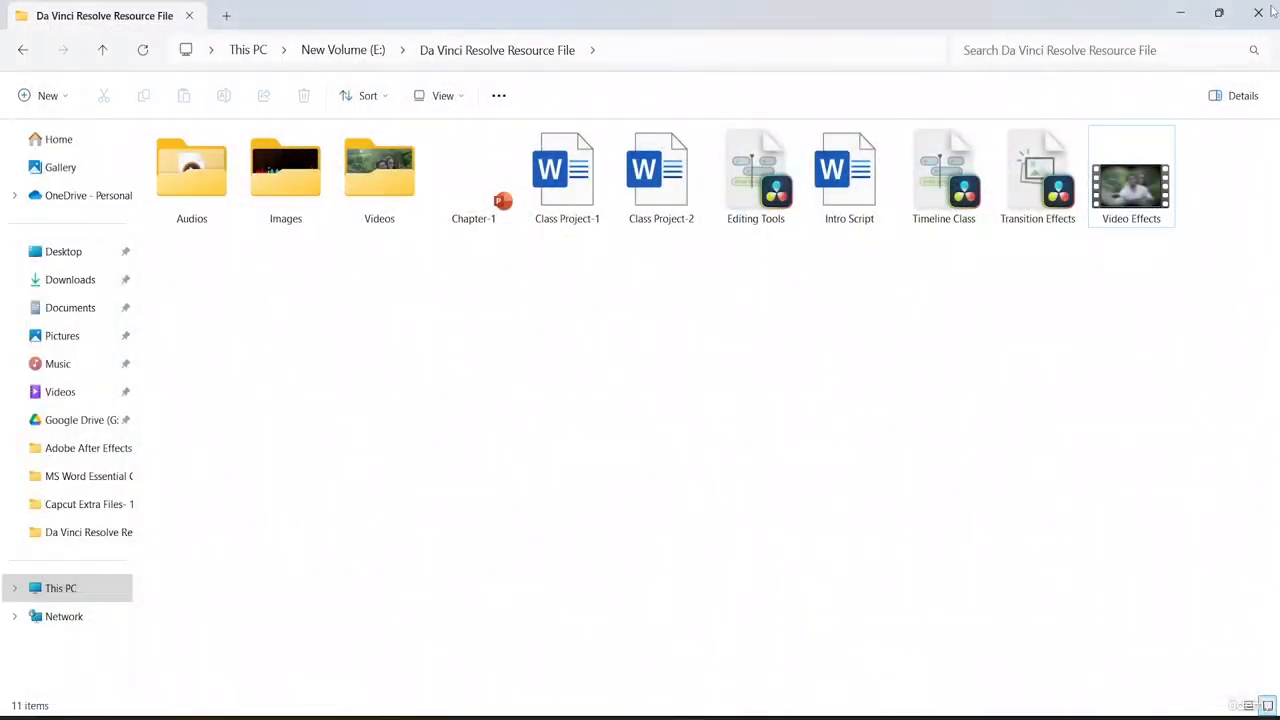